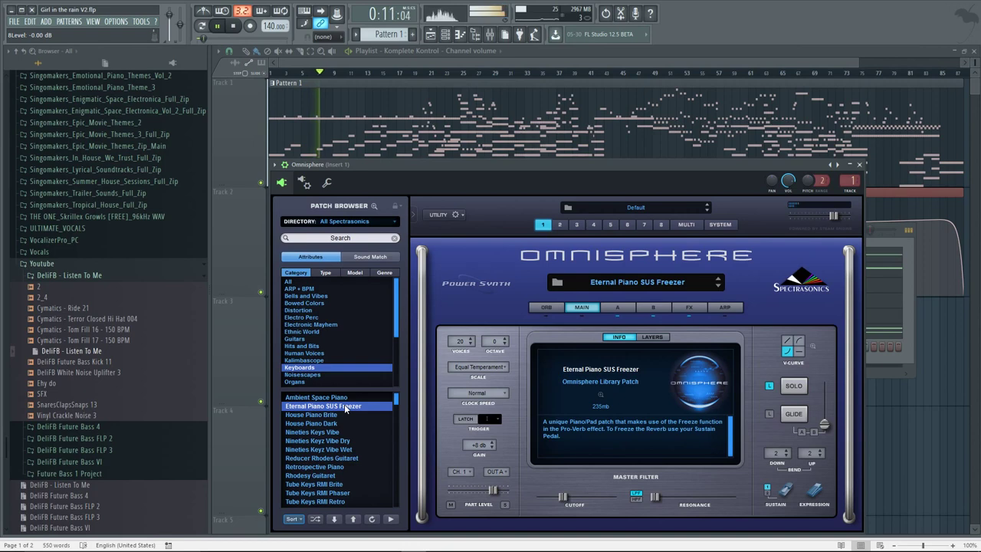
Audition the House Piano Brite patch and the Keyboards patches from Nineties Keyz Vibe Dry through Tube Keys RMI Brite
key("Down")
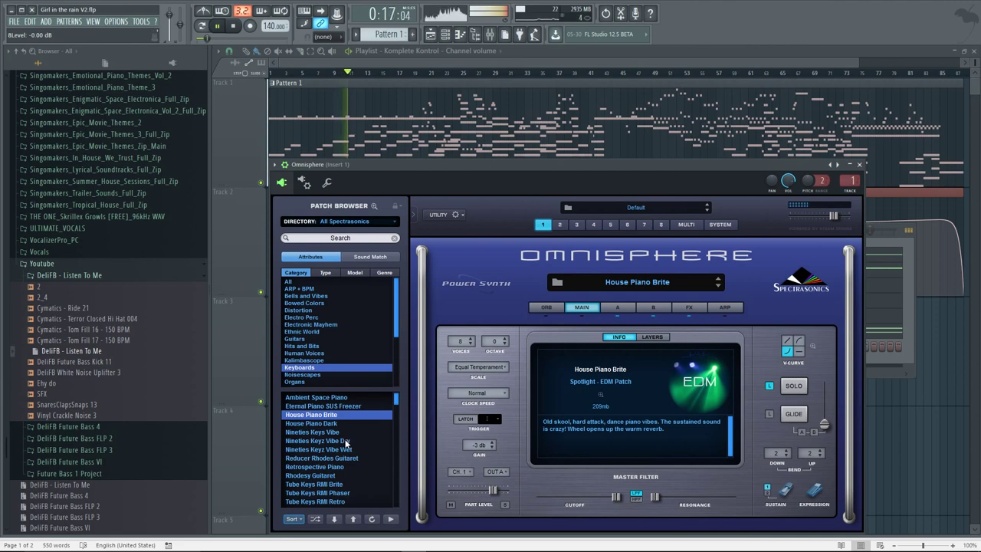
left_click(345, 441)
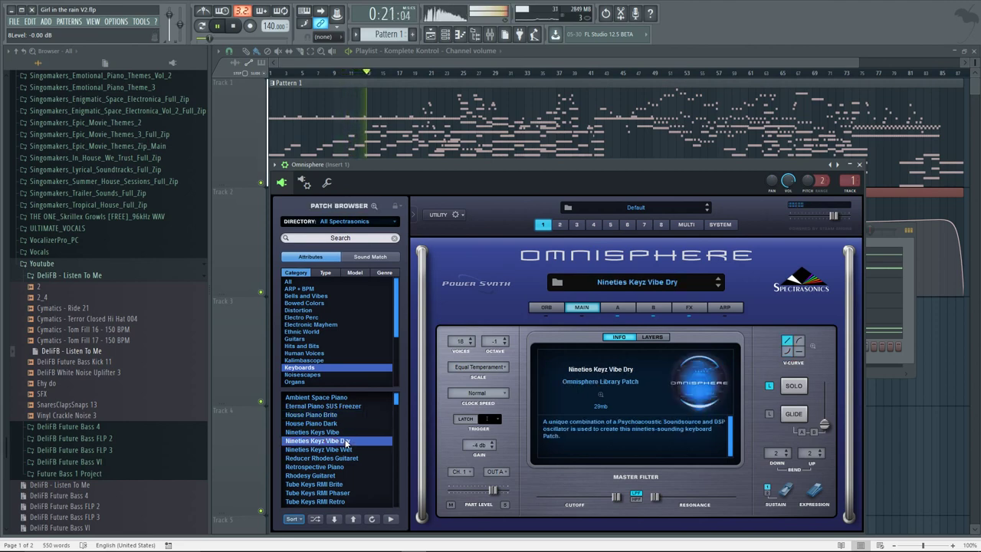
key("Down")
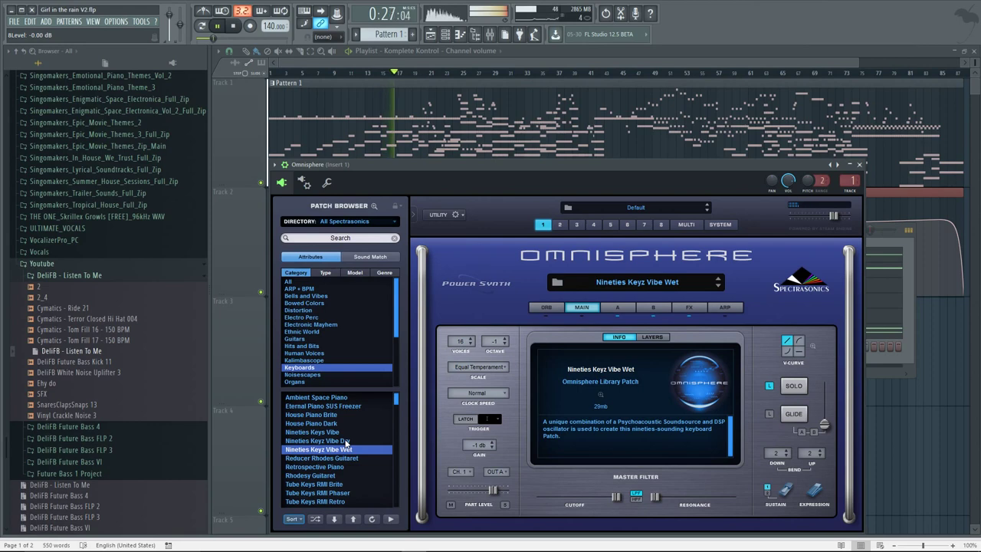
key("Down")
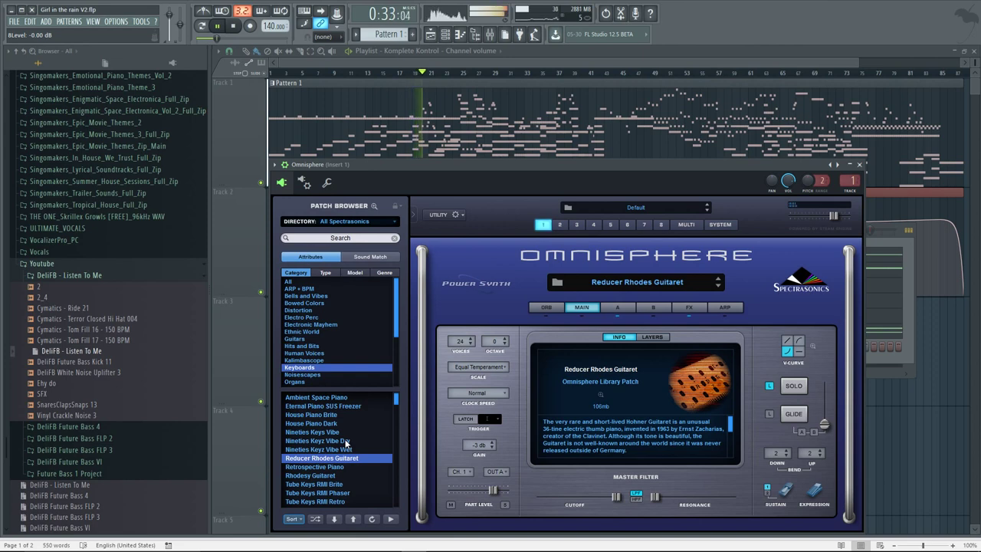
key("Down")
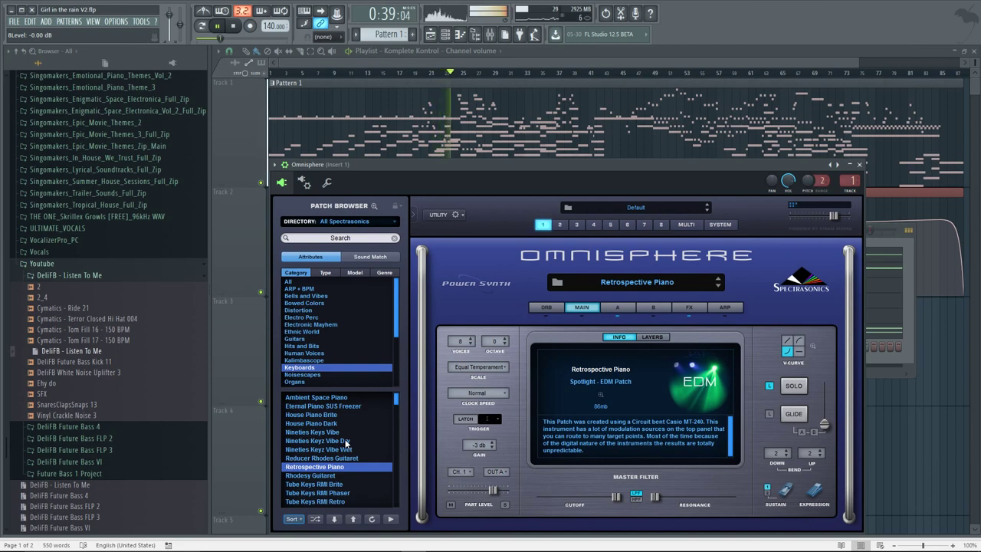
key("Down")
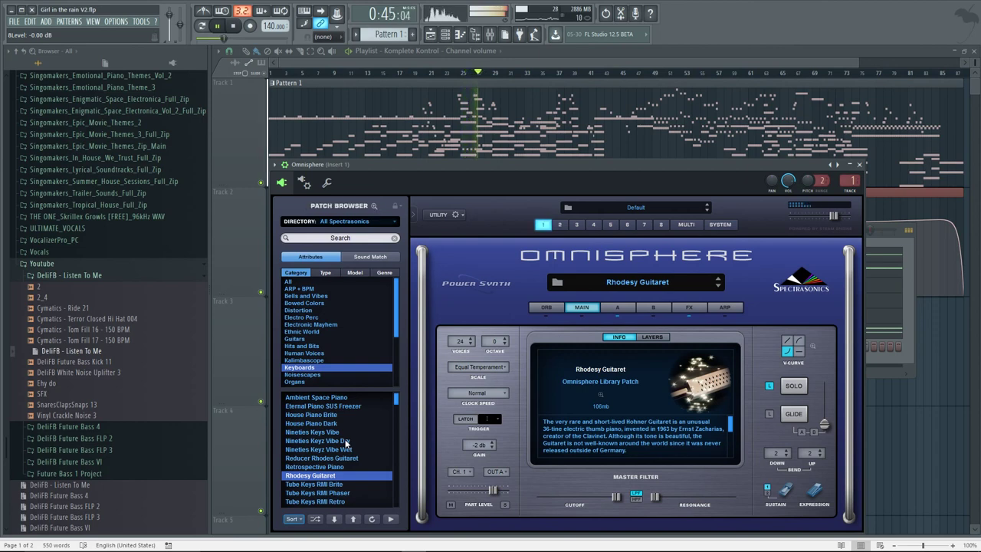
key("Down")
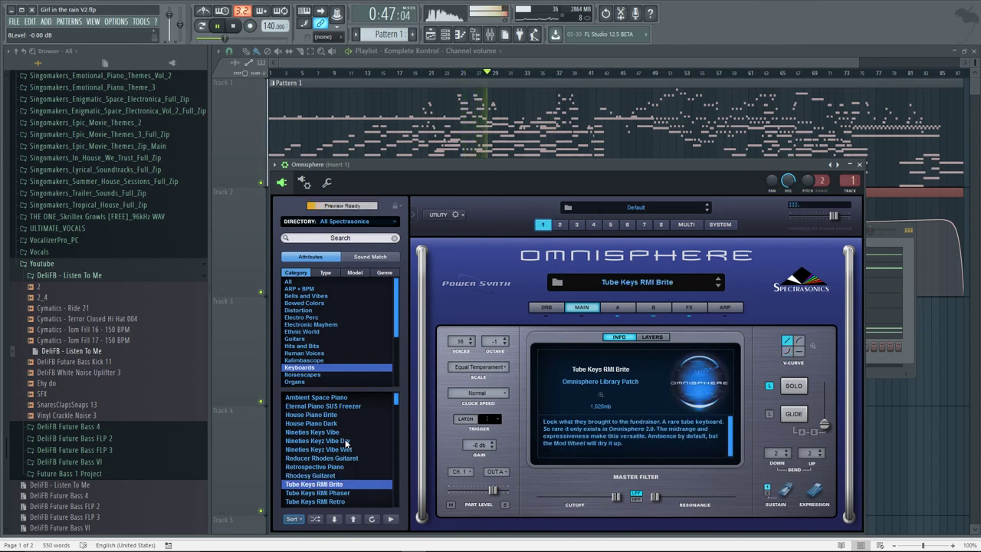
Audition the Keyboards patches one by one from Alpha Organic Keys through Baroque Retro Hybrid 1 during playback
scroll(345, 442, "down", 3)
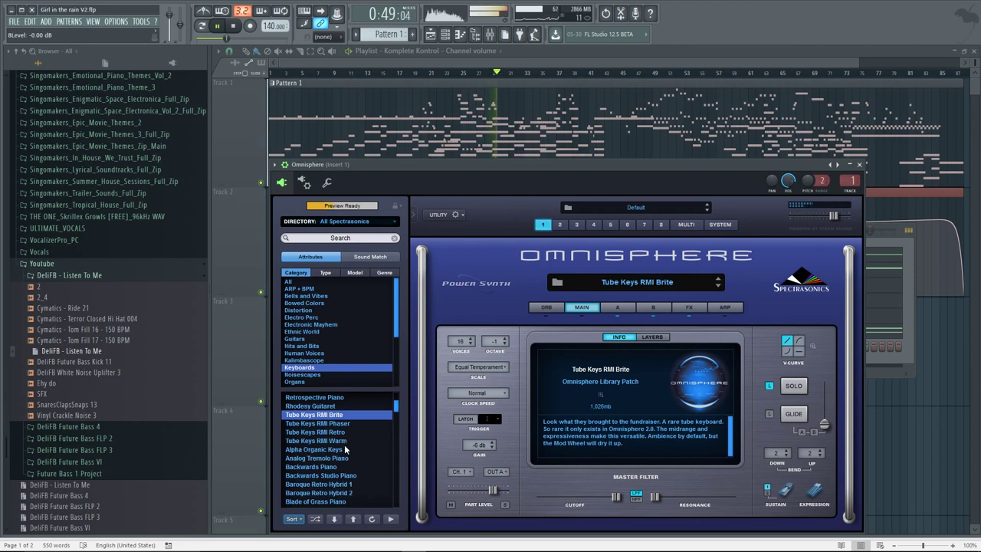
left_click(343, 451)
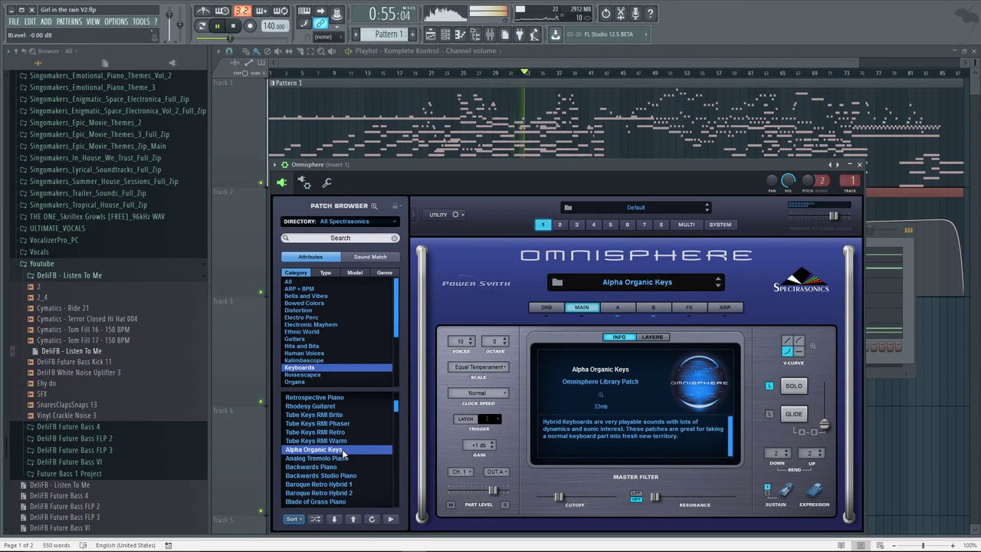
key("Down")
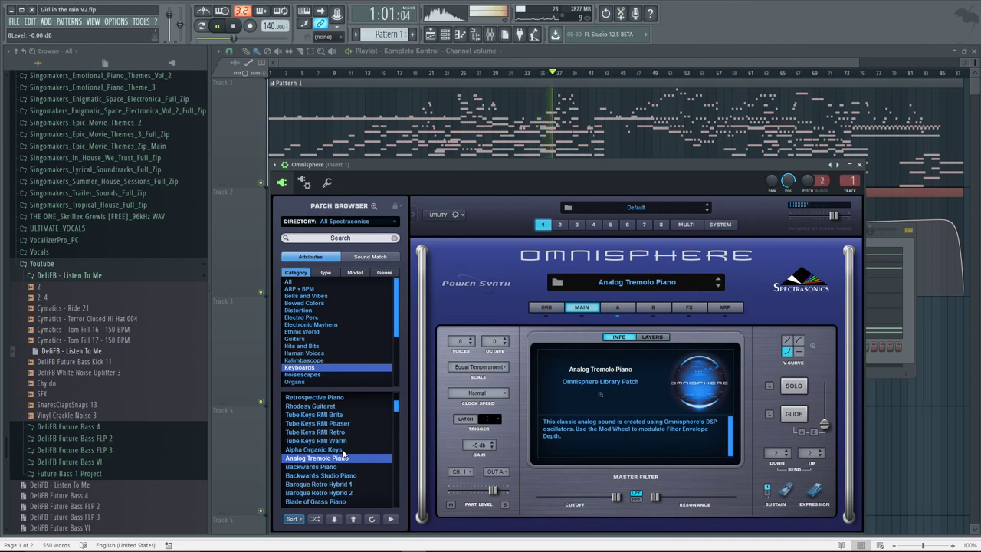
key("Down")
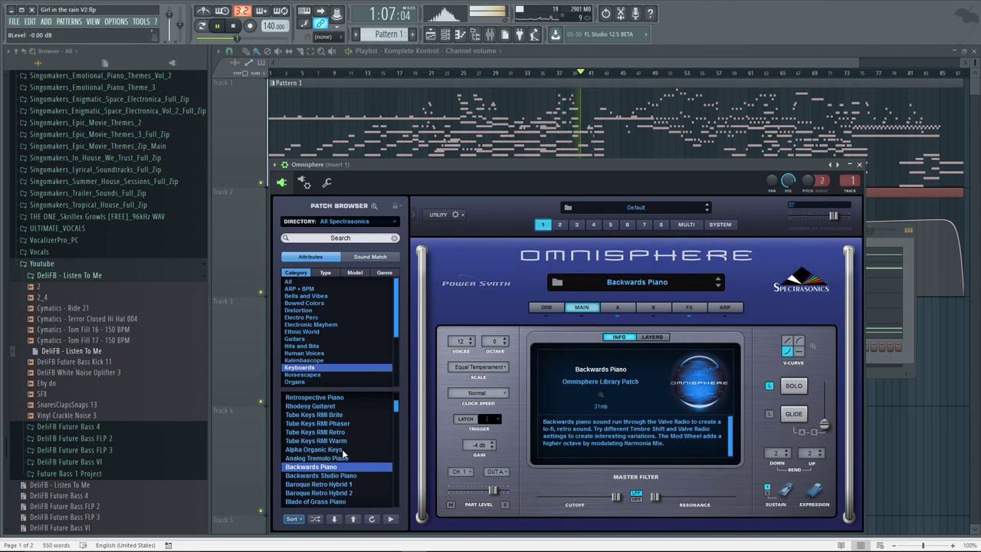
key("Down")
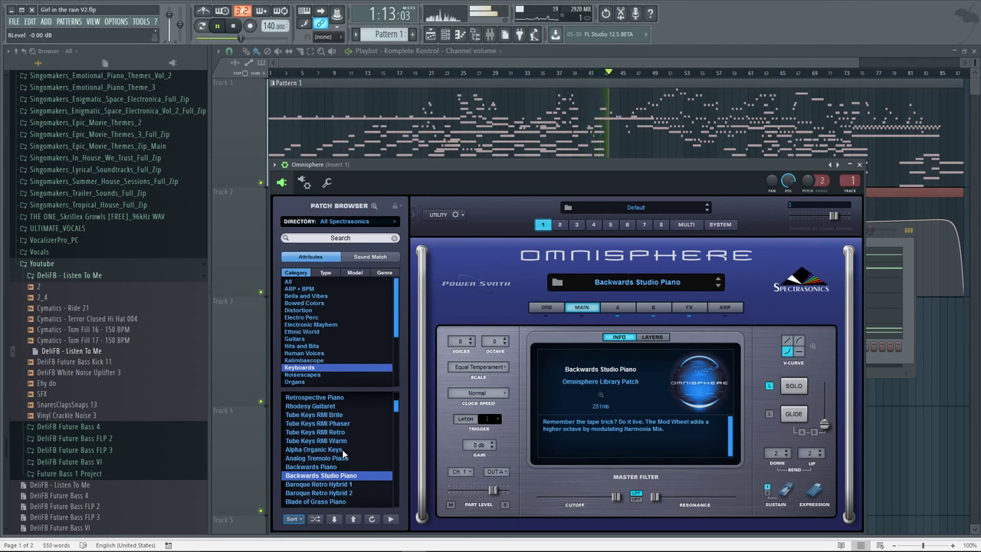
key("Down")
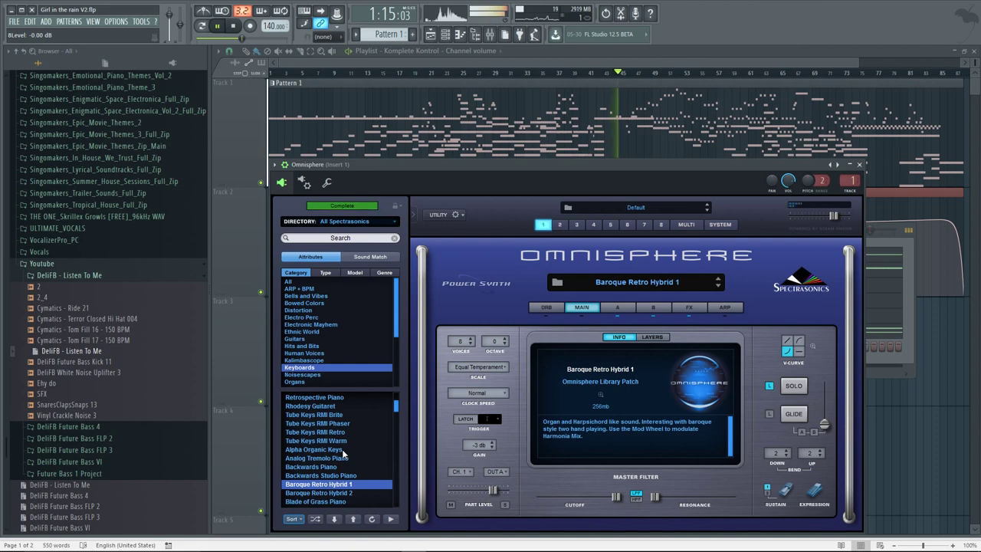
Audition each Keyboards patch from Blade of Grass Piano through Cedar Ebowed Piano against the playing pattern
scroll(342, 454, "down", 3)
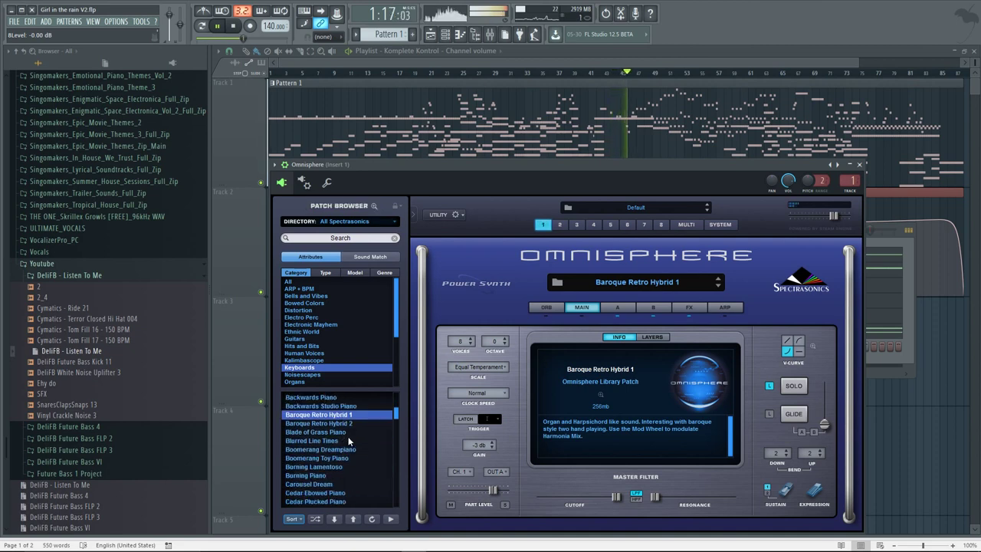
left_click(351, 433)
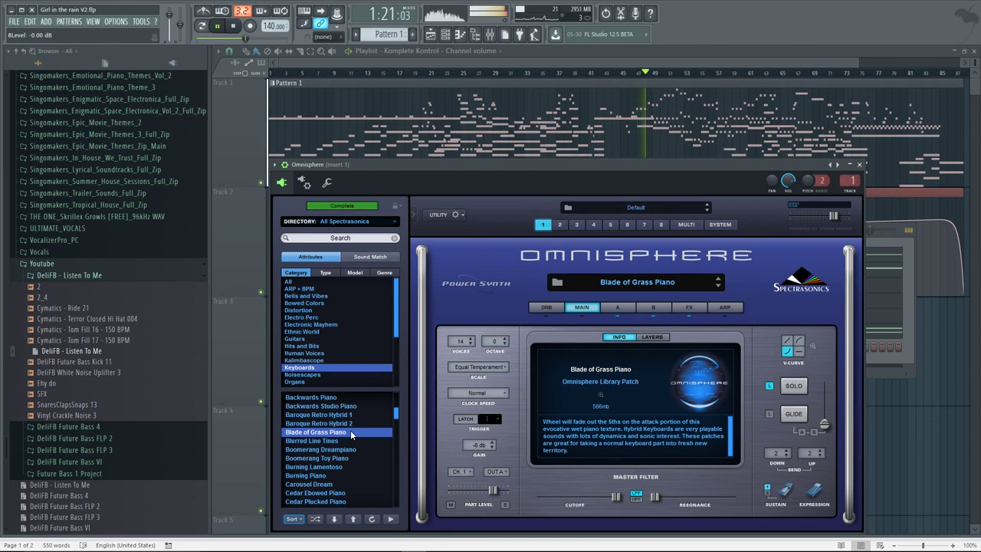
key("Down")
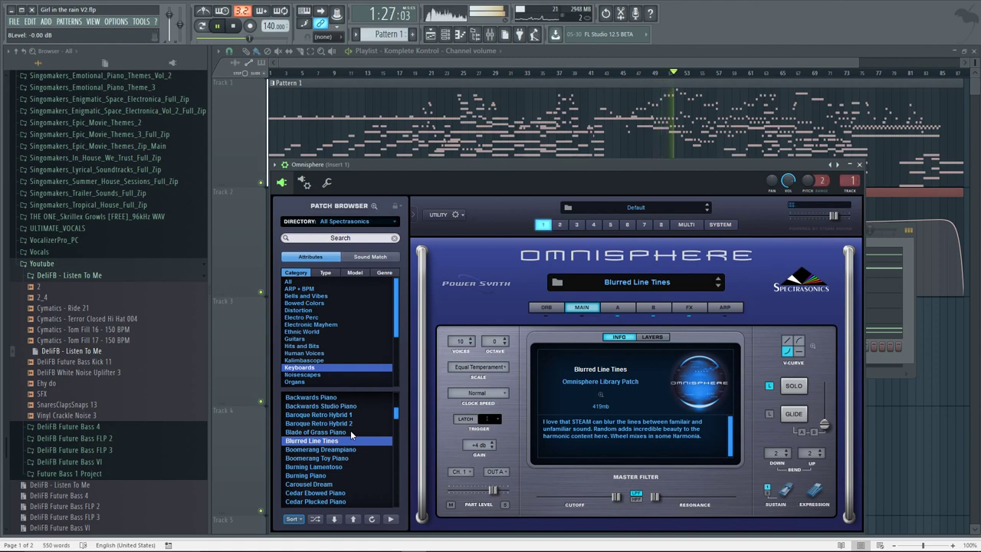
key("Down")
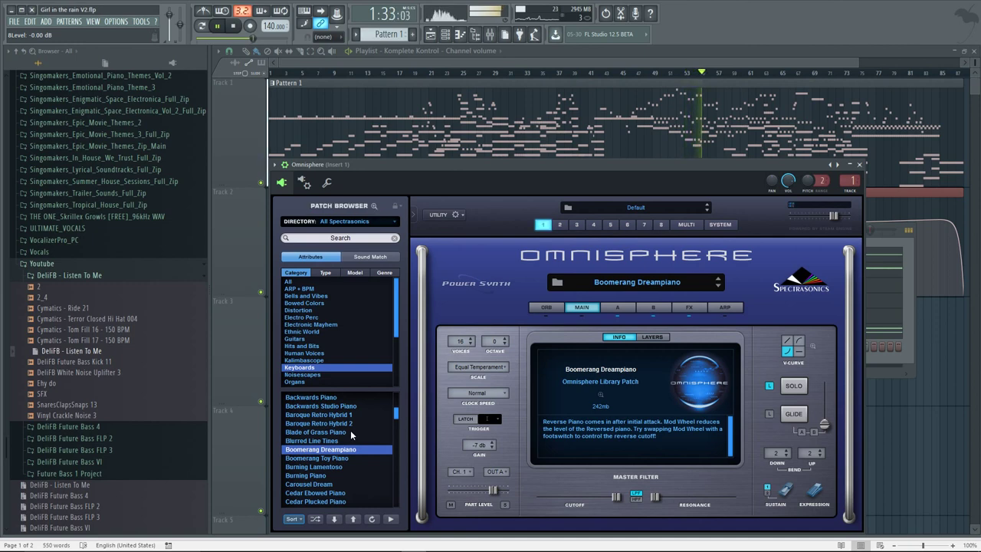
key("Down")
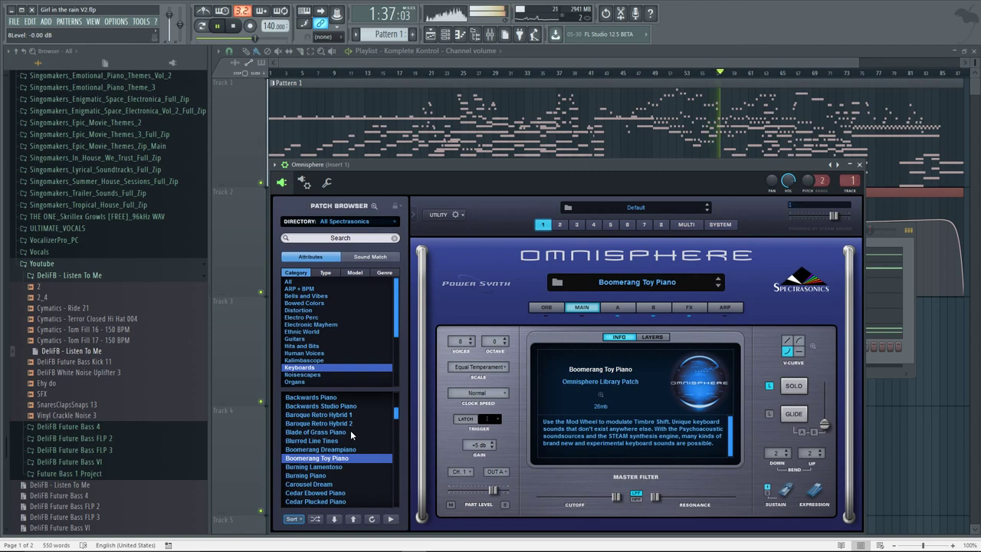
key("Down")
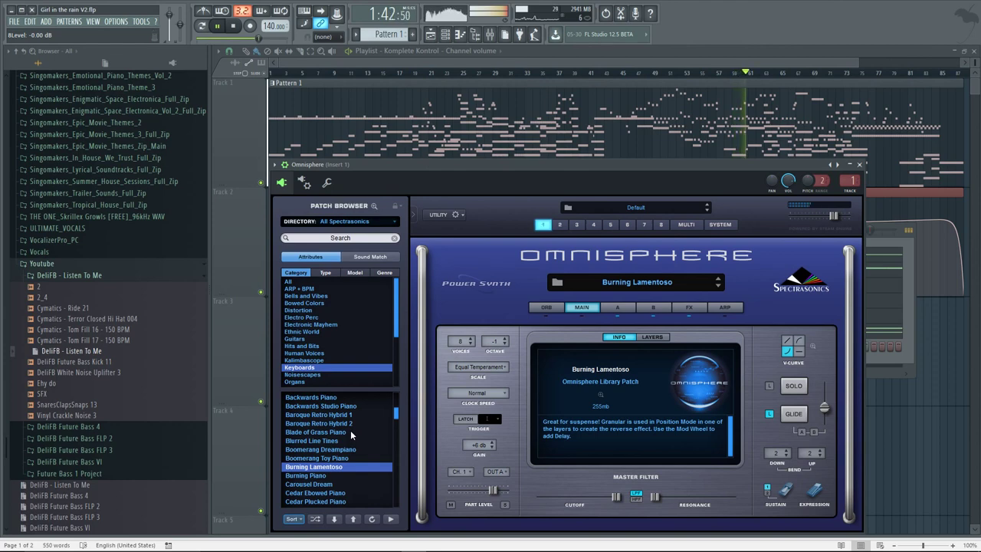
key("Down")
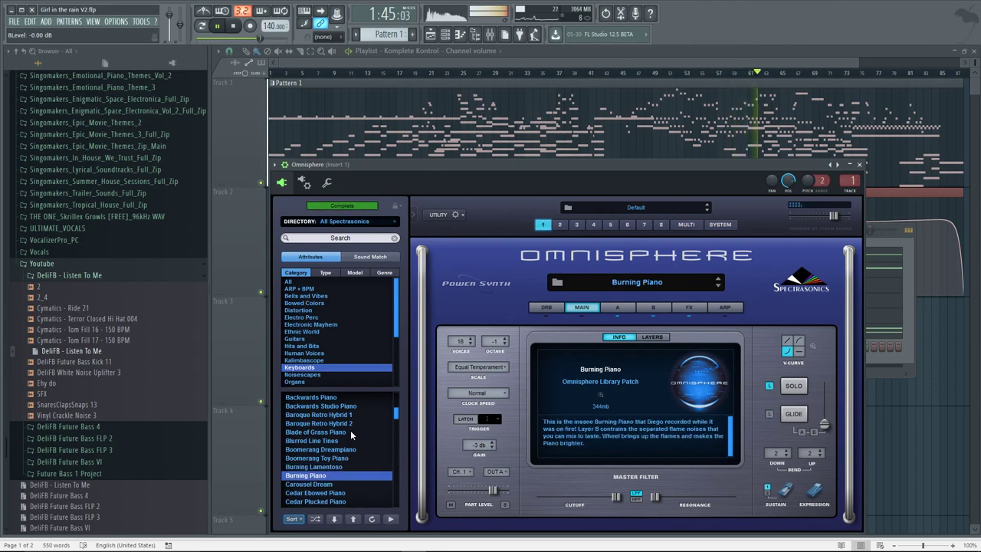
key("Down")
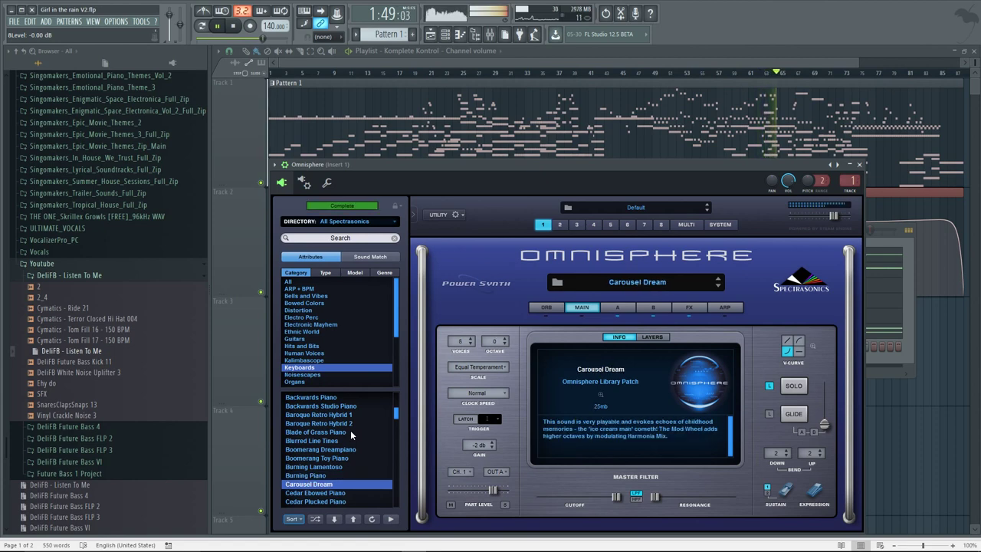
key("Down")
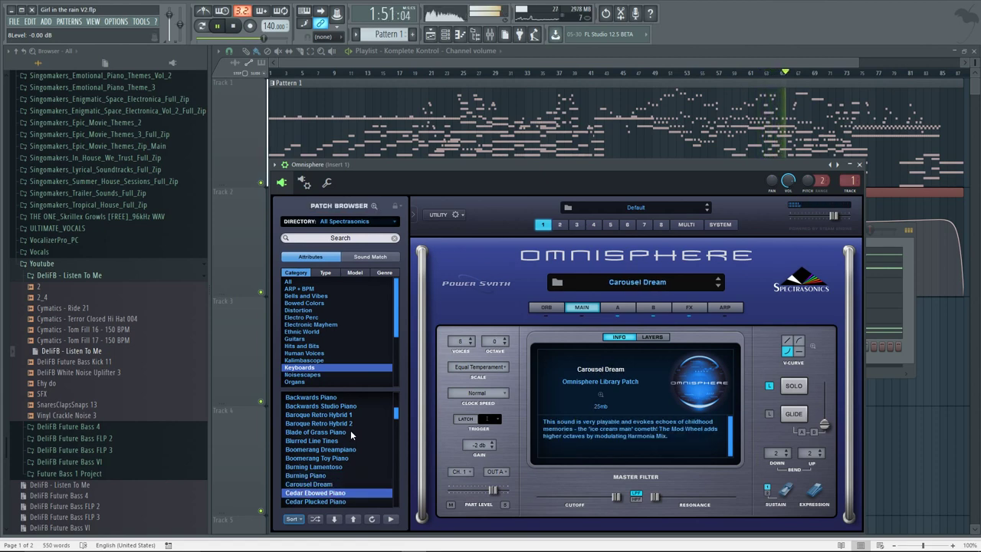
Audition the Keyboards patches in order from Celeste - Ambient through Crushed Plastic Piano 1
scroll(350, 429, "down", 2)
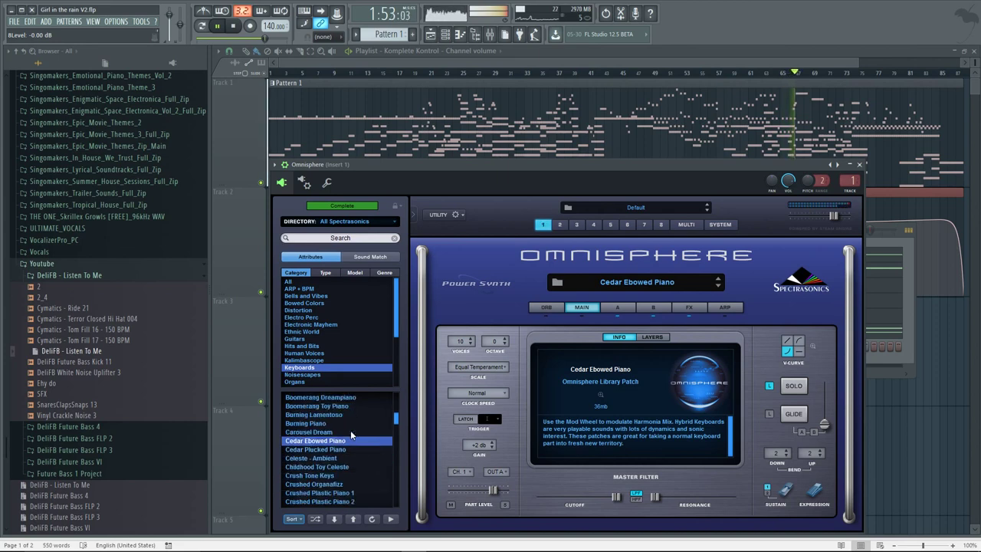
scroll(350, 430, "down", 2)
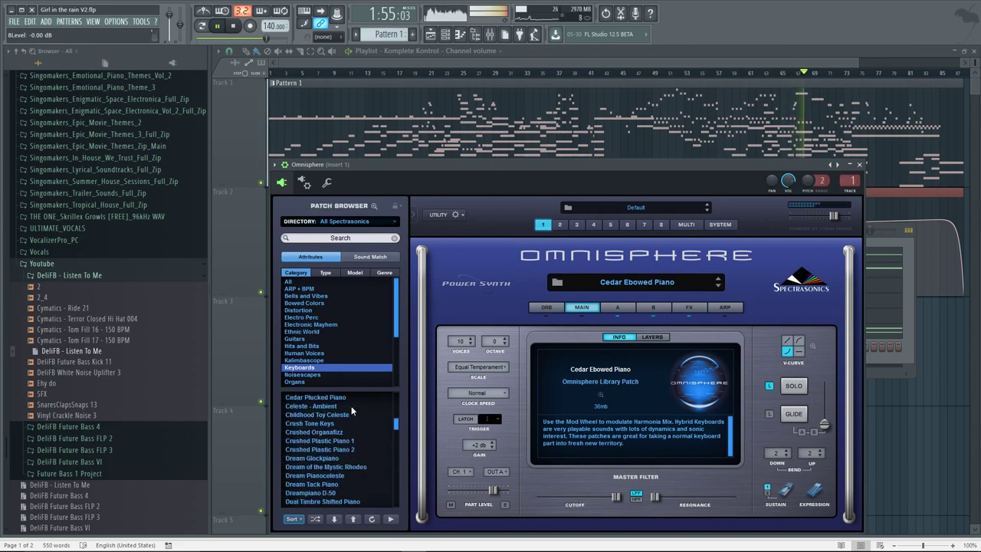
left_click(352, 409)
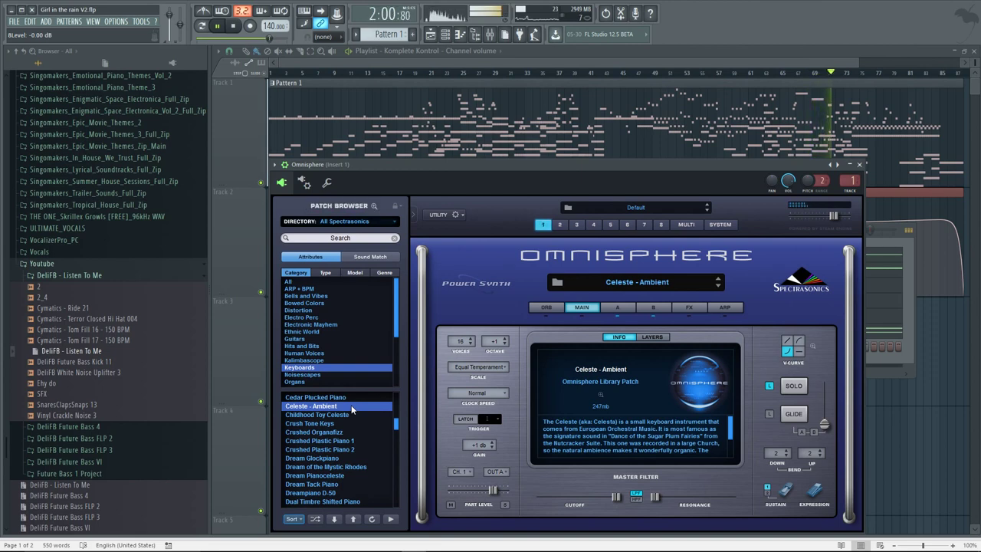
key("Down")
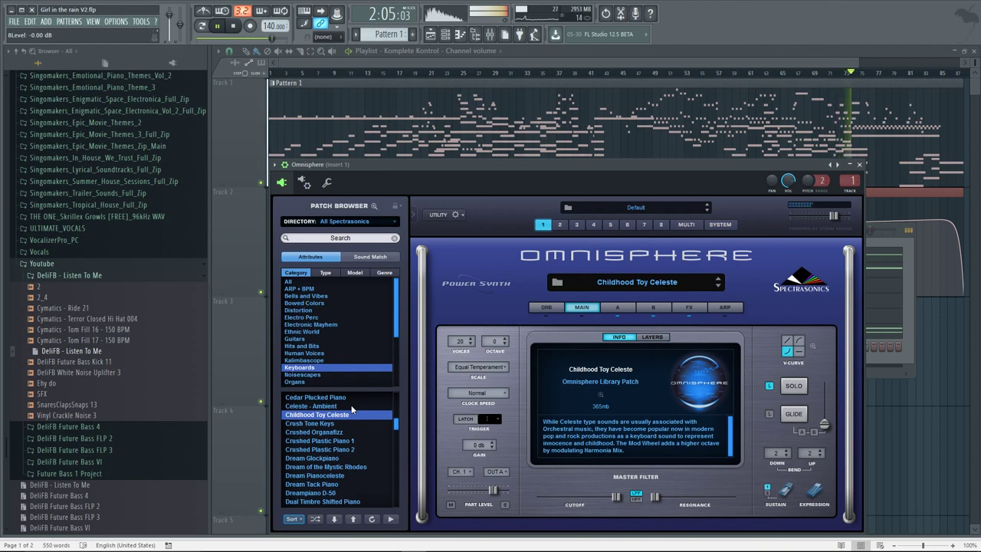
key("Down")
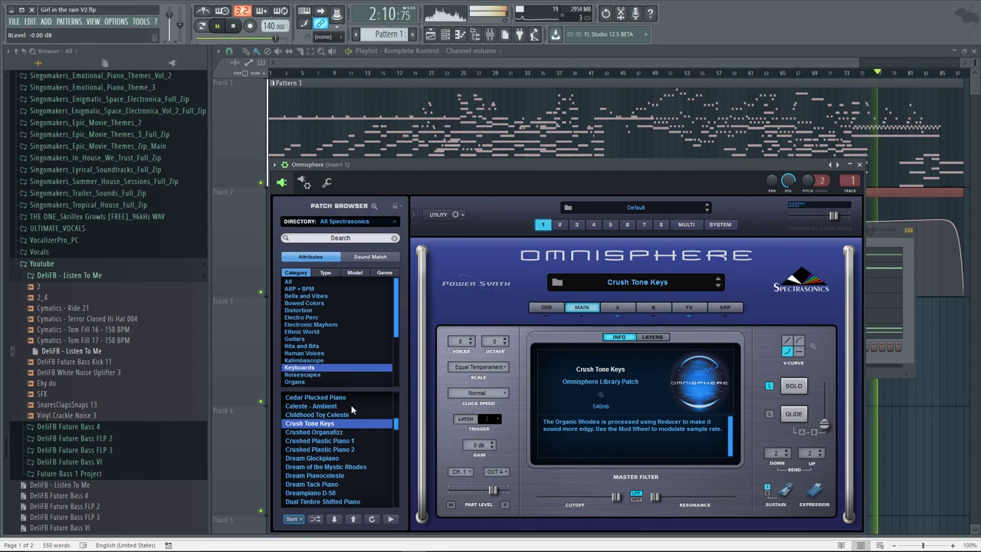
key("Down")
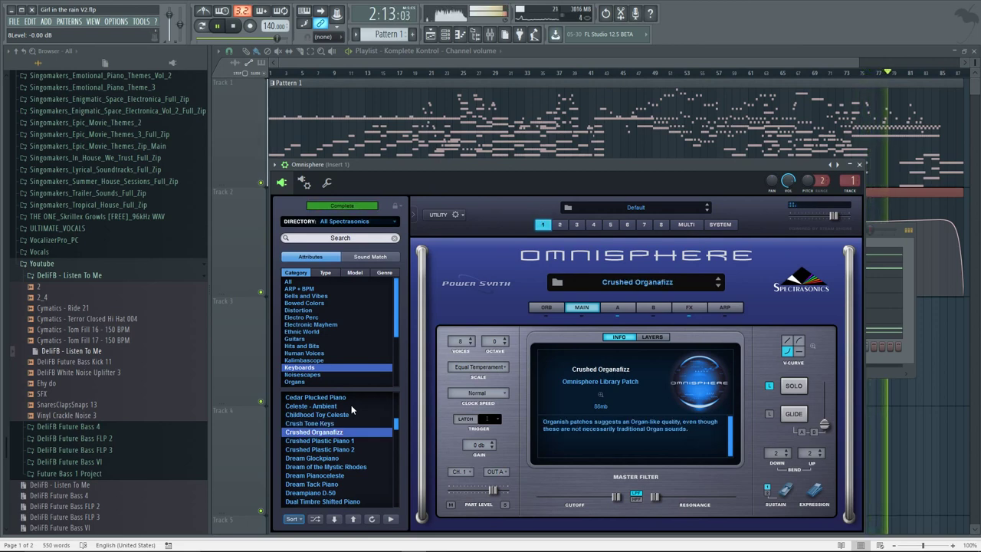
key("Down")
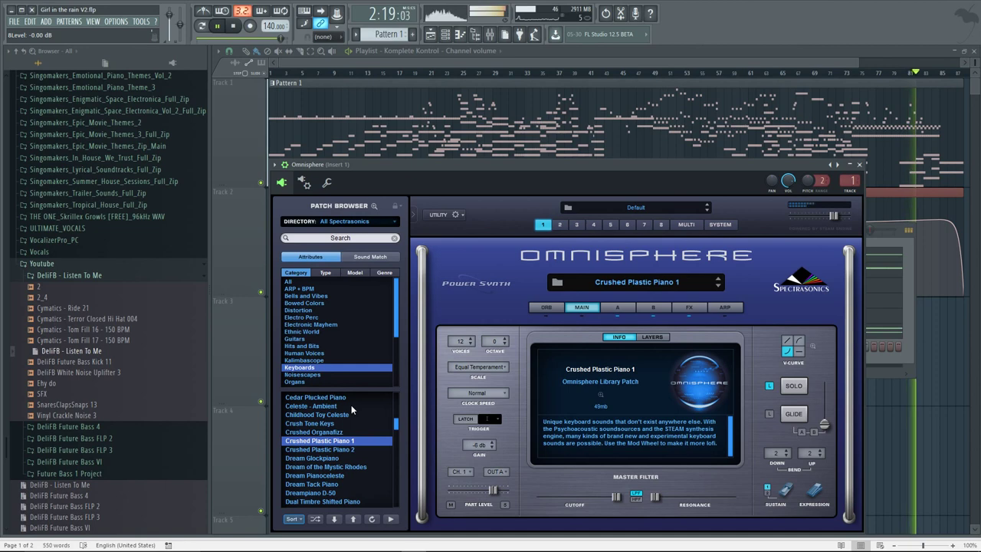
Audition the dream-type Keyboards patches from Dream Glockpiano through Dreampiano D-50
left_click(359, 460)
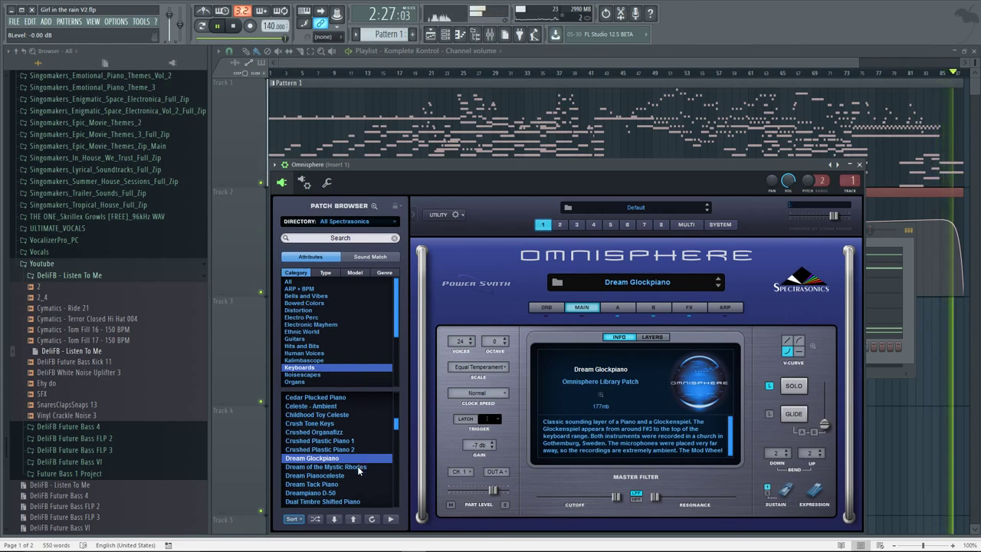
left_click(358, 468)
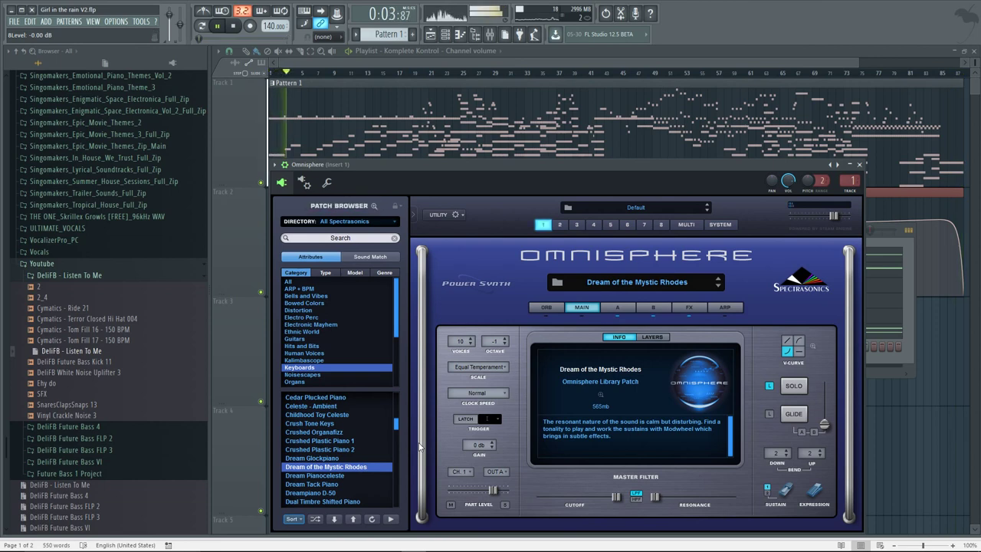
key("Down")
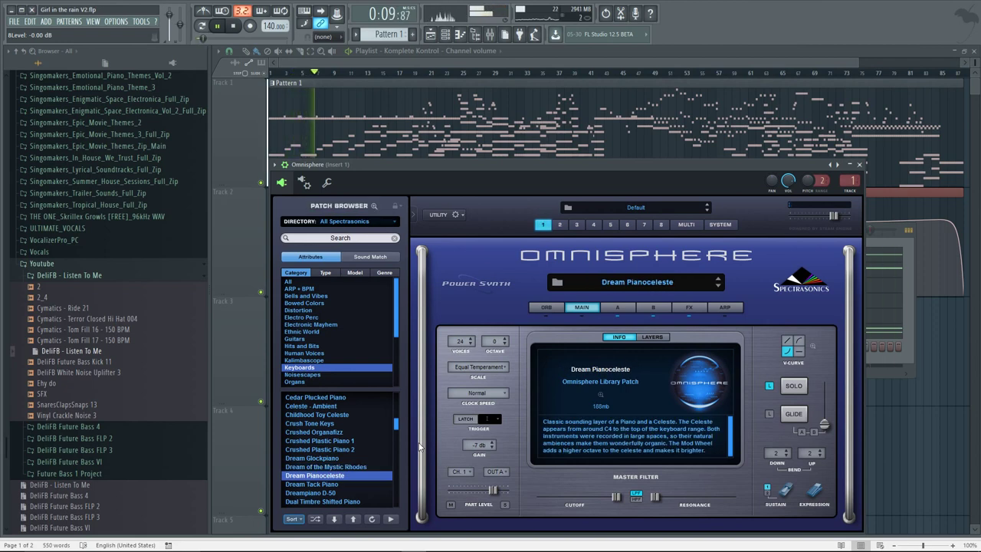
key("Down")
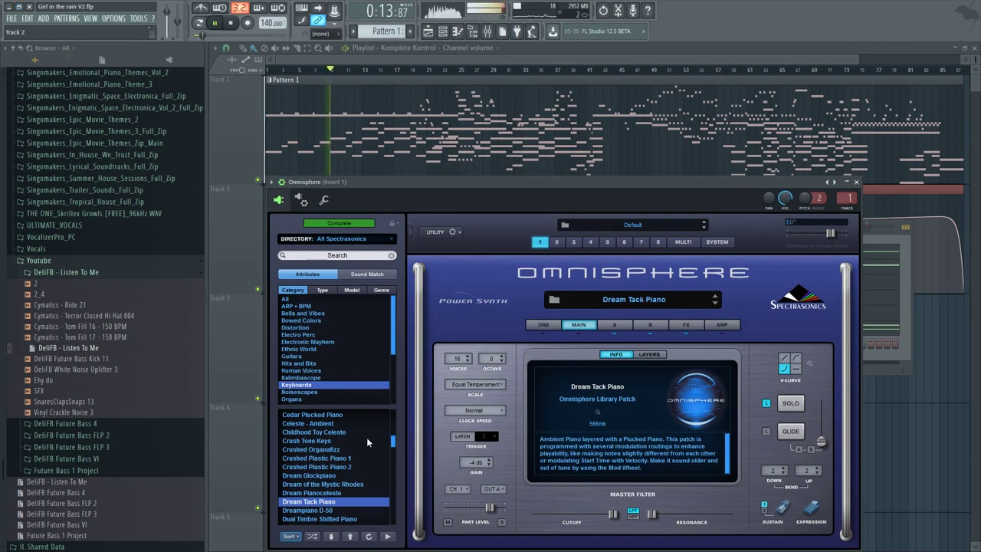
left_click(348, 511)
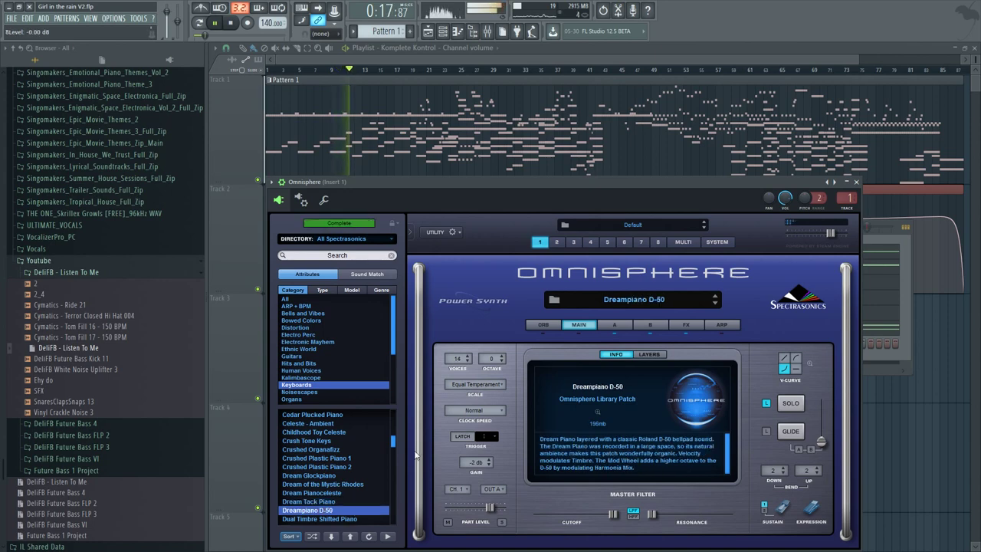
scroll(367, 452, "down", 4)
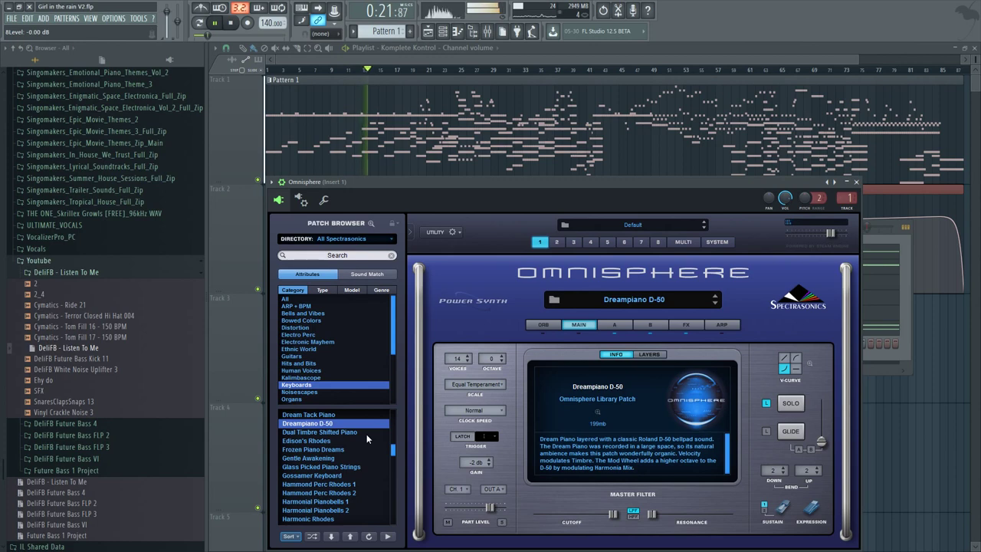
Audition the Keyboards patches Dual Timbre Shifted Piano, Edison's Rhodes, Frozen Piano Dreams and Gentle Awakening in turn during playback
left_click(366, 433)
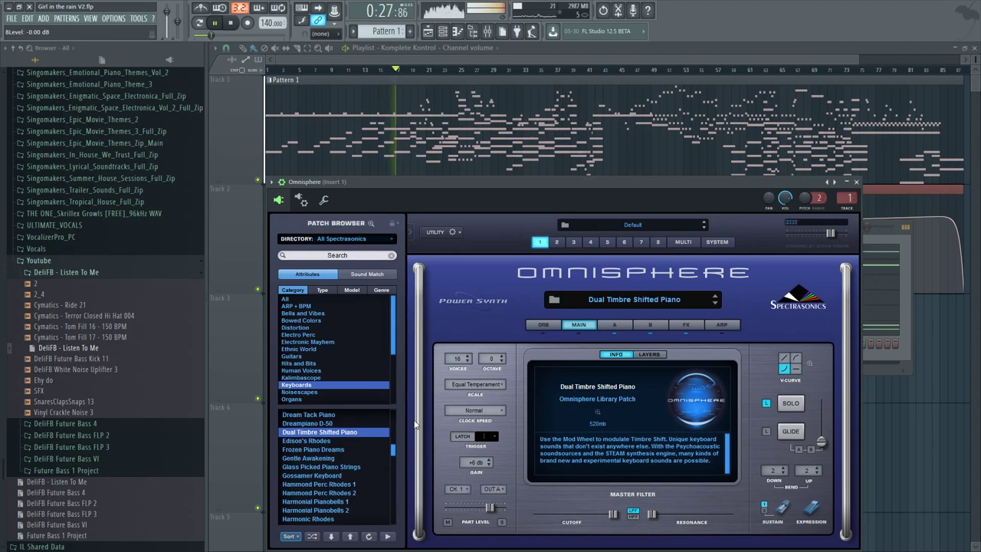
key("Down")
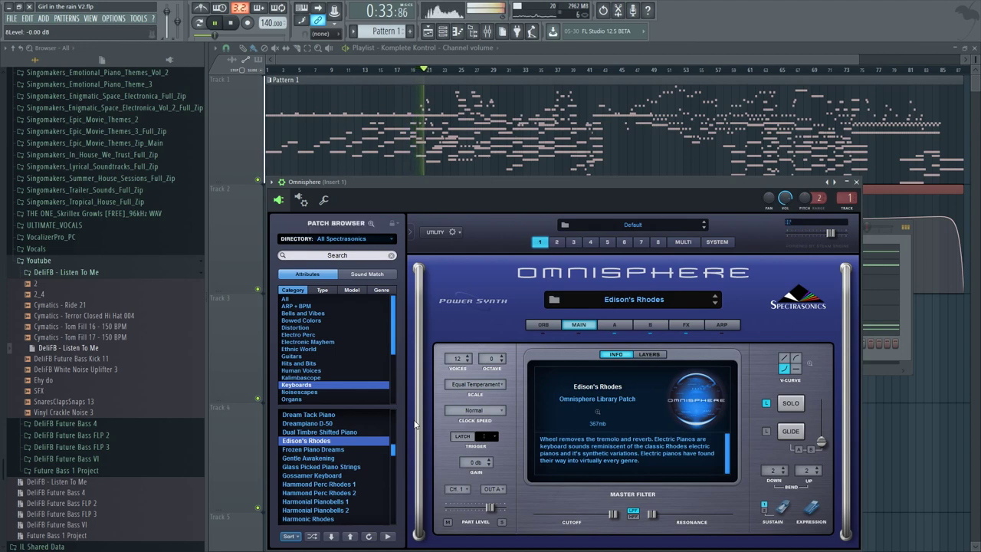
key("Down")
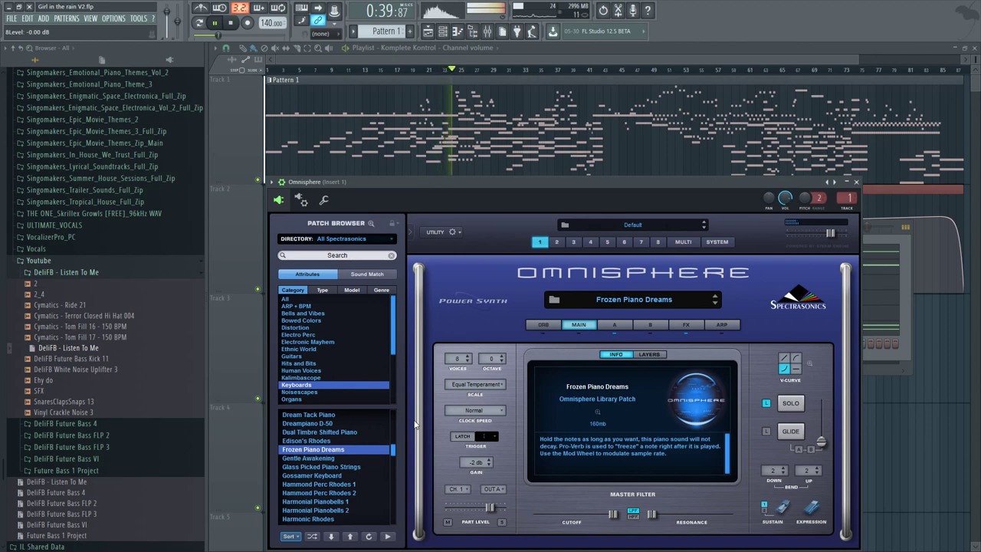
key("Down")
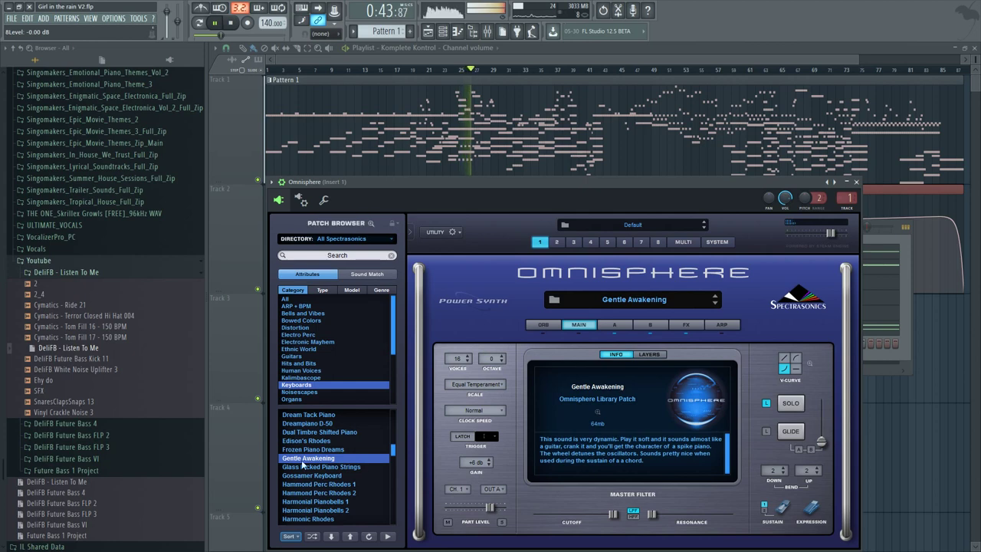
Audition the patches Gossamer Keyboard, Hammond Perc Rhodes 1, Harpsisynth and Haunted Dream Piano against the playing pattern
scroll(318, 446, "down", 2)
left_click(317, 442)
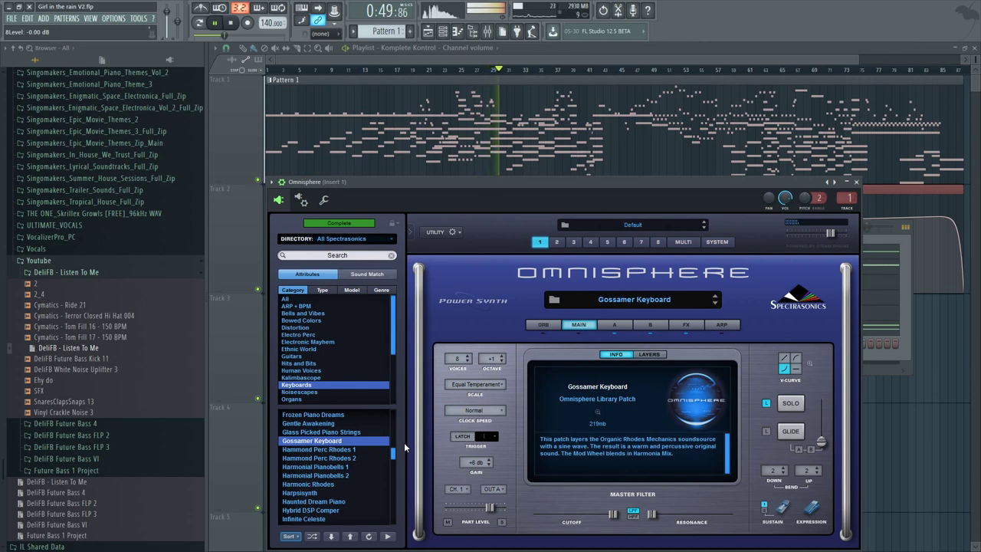
key("Down")
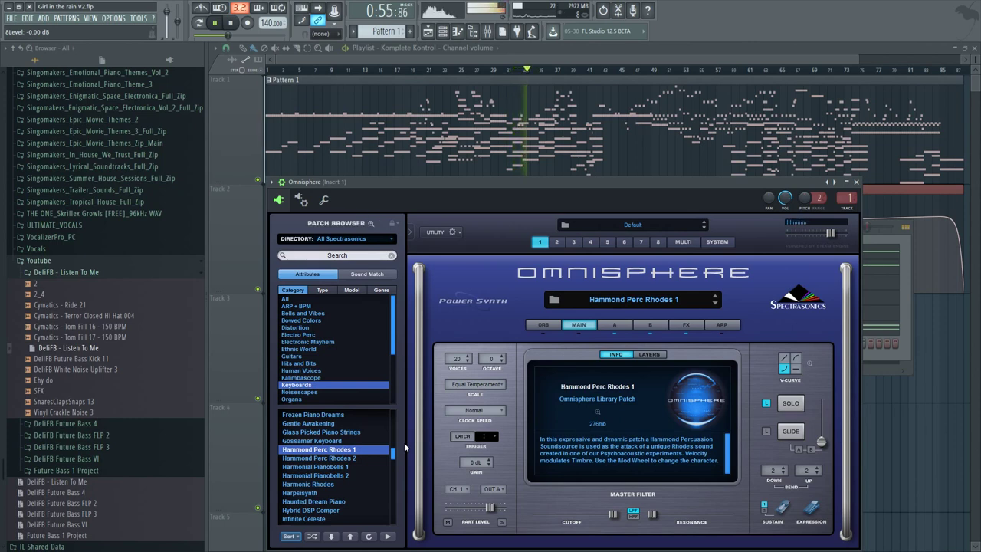
scroll(354, 456, "down", 2)
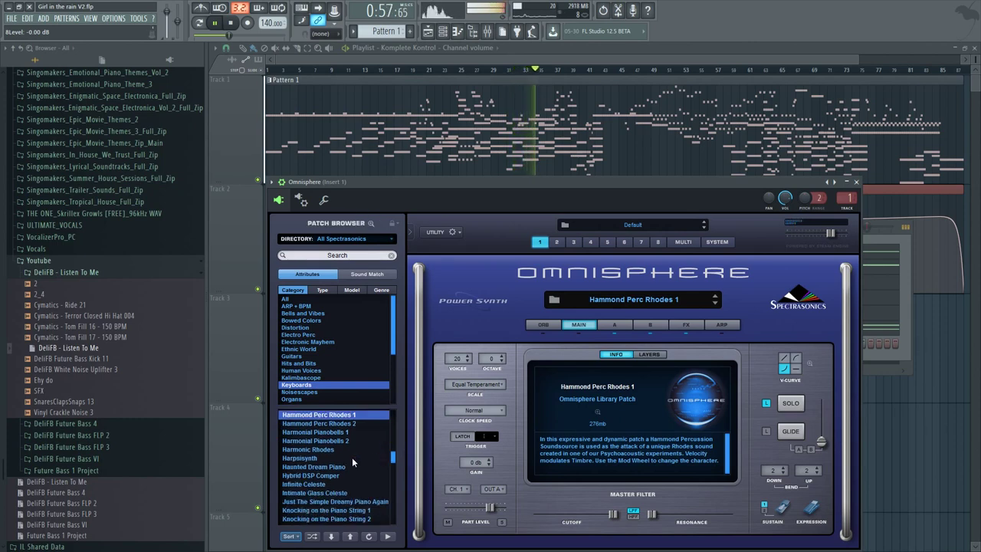
left_click(352, 458)
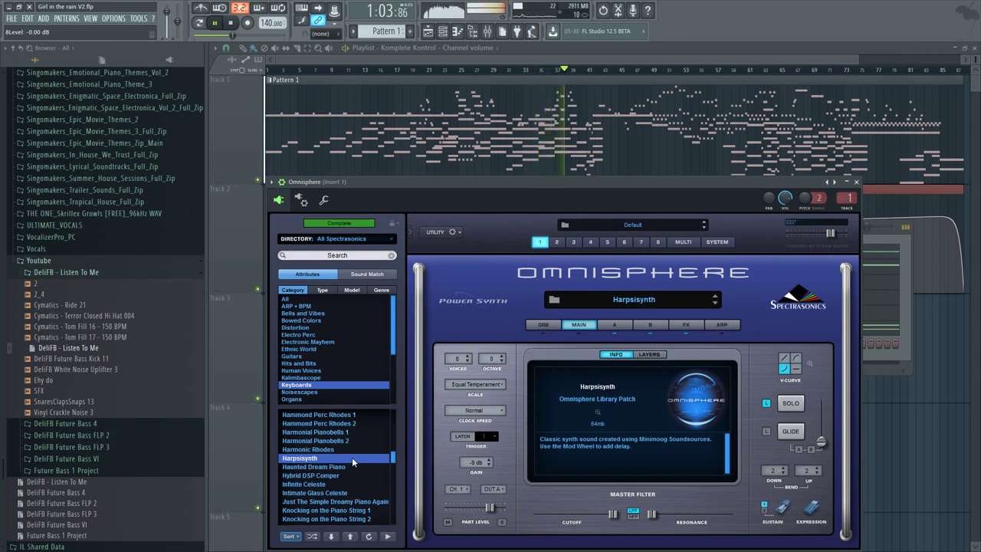
key("Down")
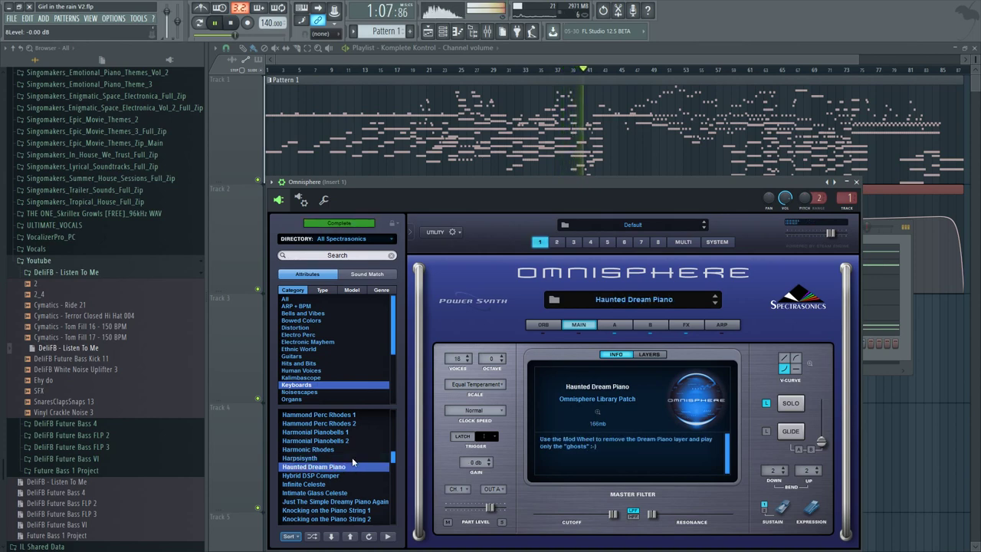
Audition Just The Simple Dreamy Piano Again, Knocking on the Piano String 1, Magic Spell Falling Piano and Mellow OrganRhodes during playback
scroll(352, 460, "down", 2)
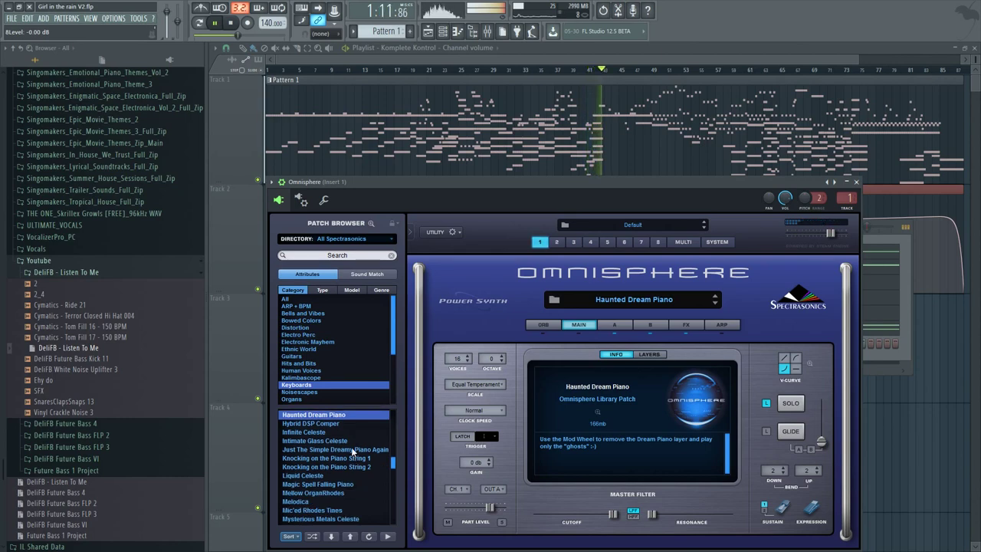
left_click(352, 450)
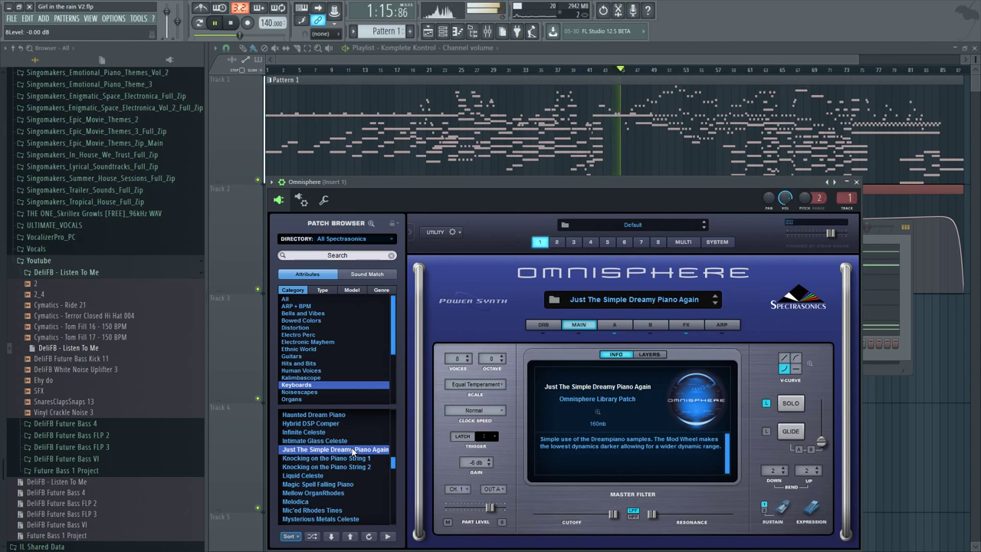
key("Down")
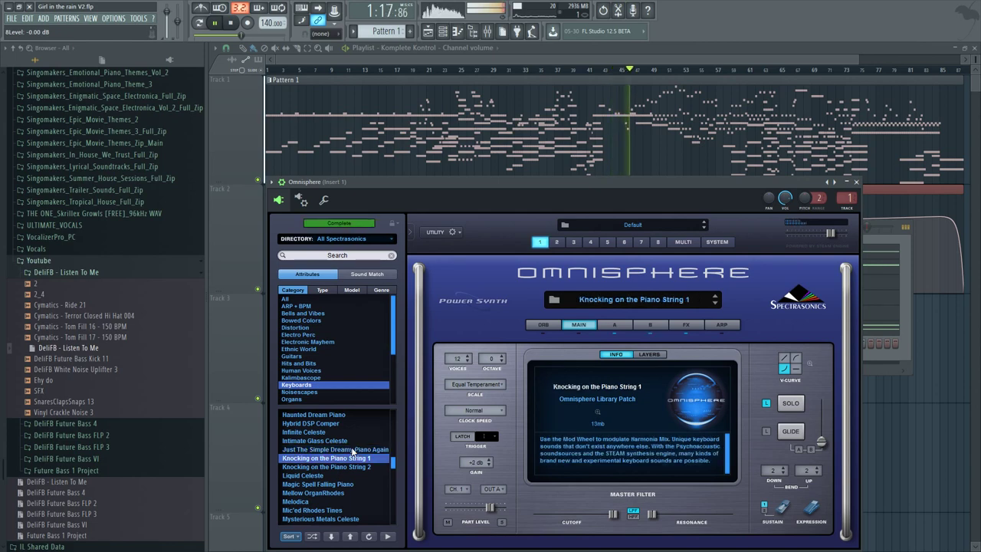
scroll(352, 452, "down", 2)
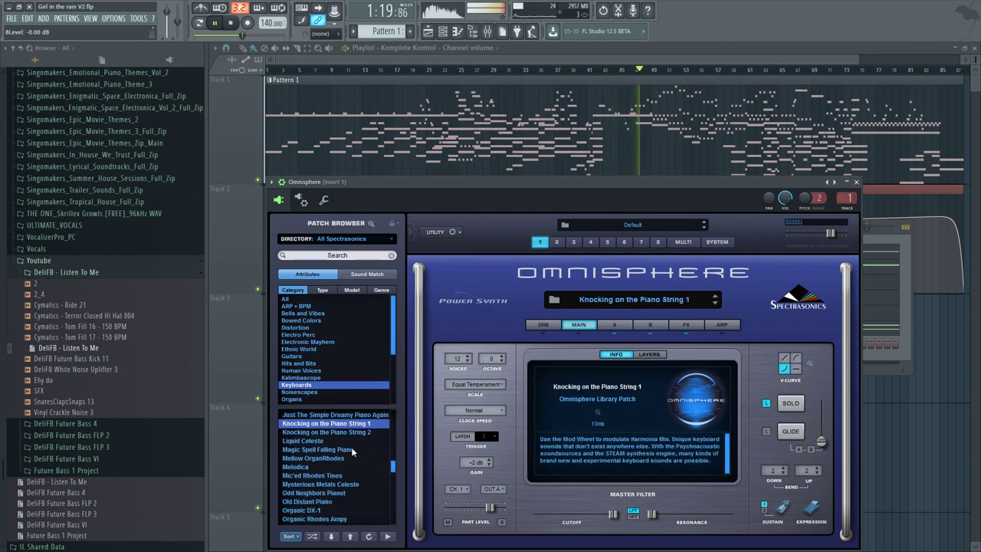
left_click(352, 449)
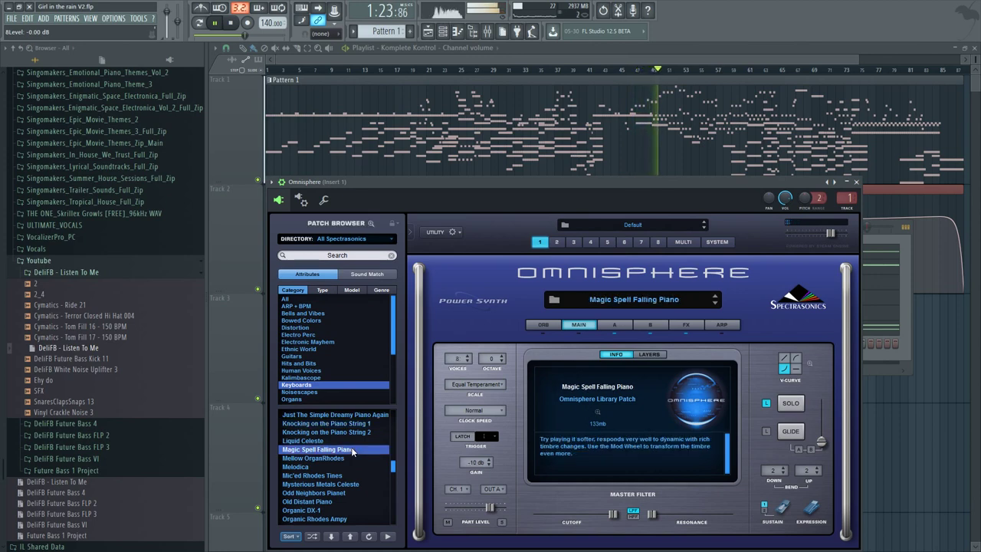
key("Down")
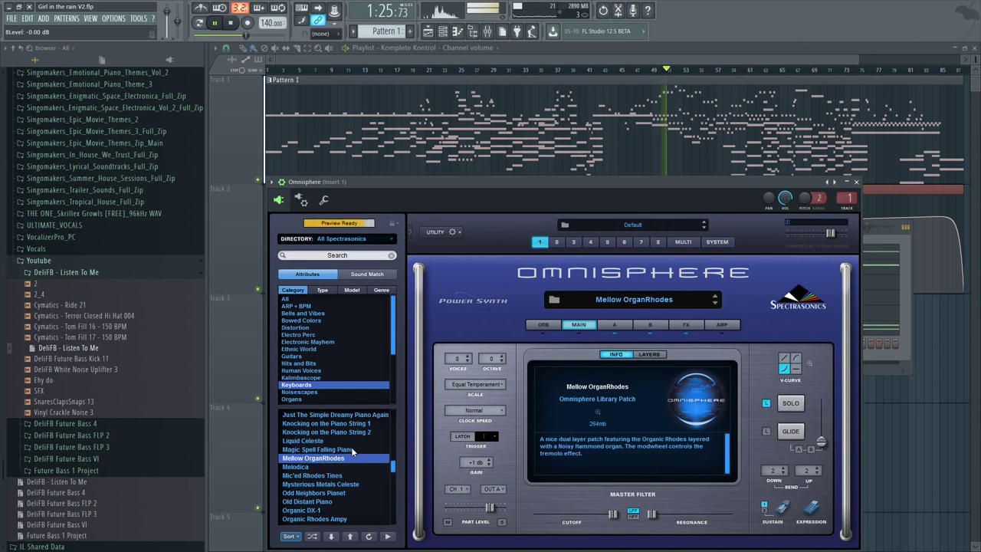
Audition the patches Mysterious Metals Celeste, Organic DX-1 and Organic Rhodes in a Vox Box with the pattern playing
scroll(352, 452, "down", 2)
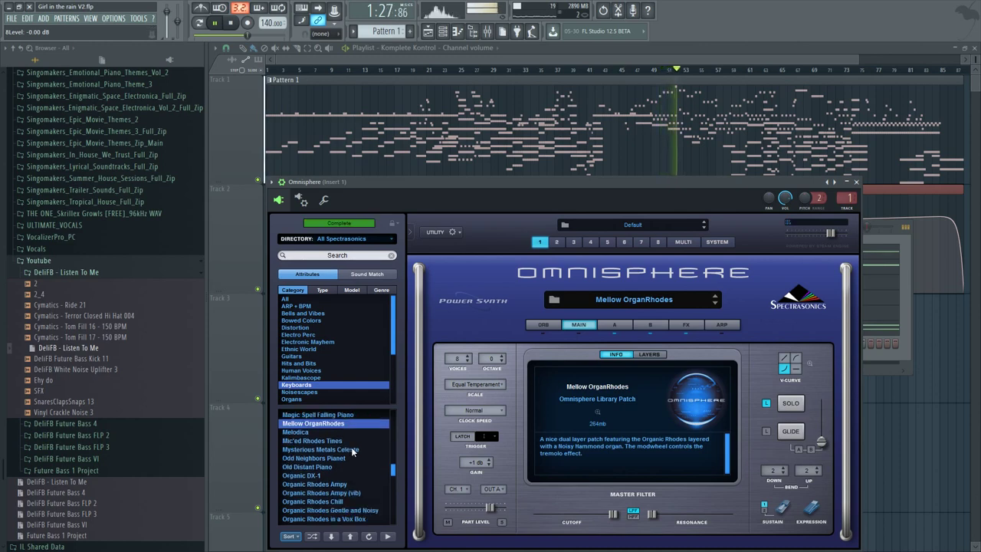
left_click(352, 450)
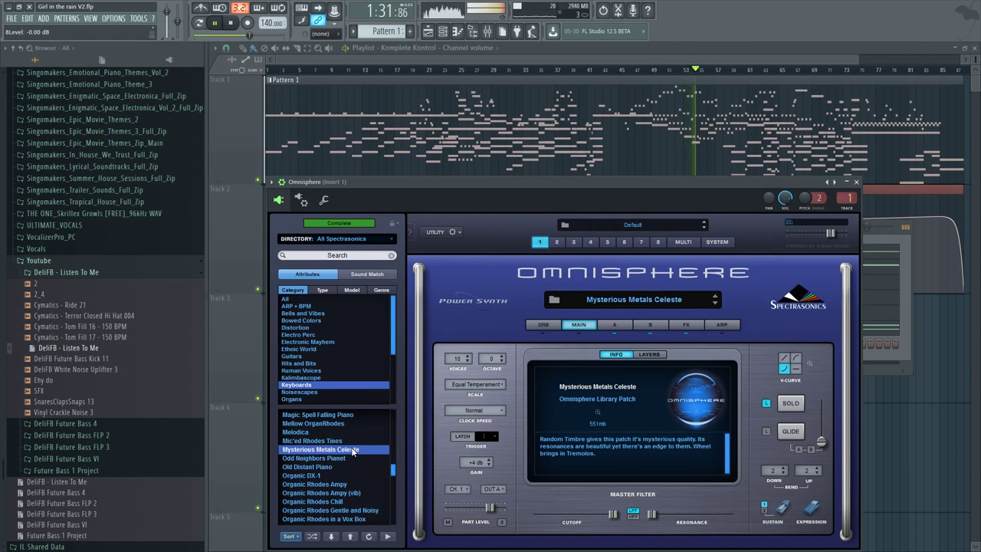
scroll(351, 451, "down", 2)
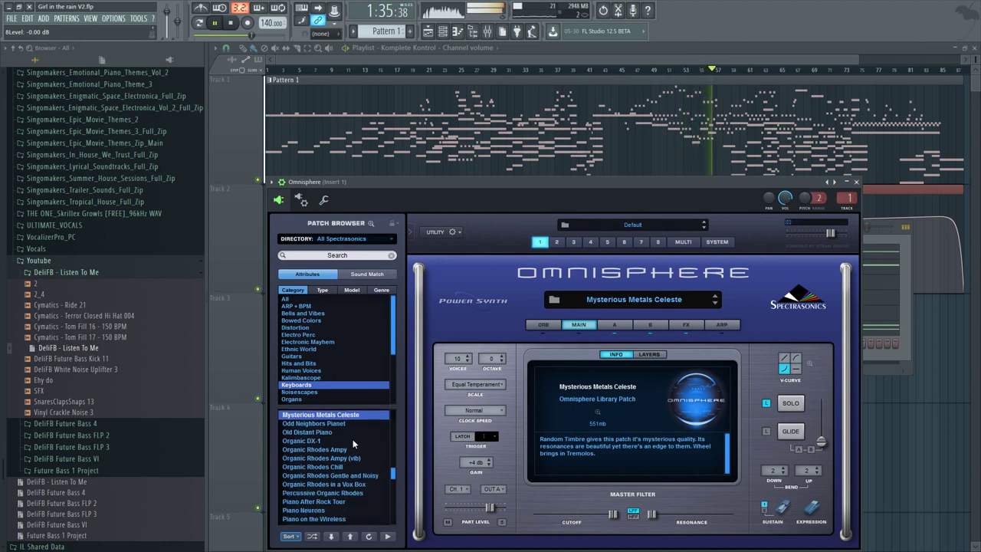
left_click(353, 441)
scroll(352, 439, "down", 1)
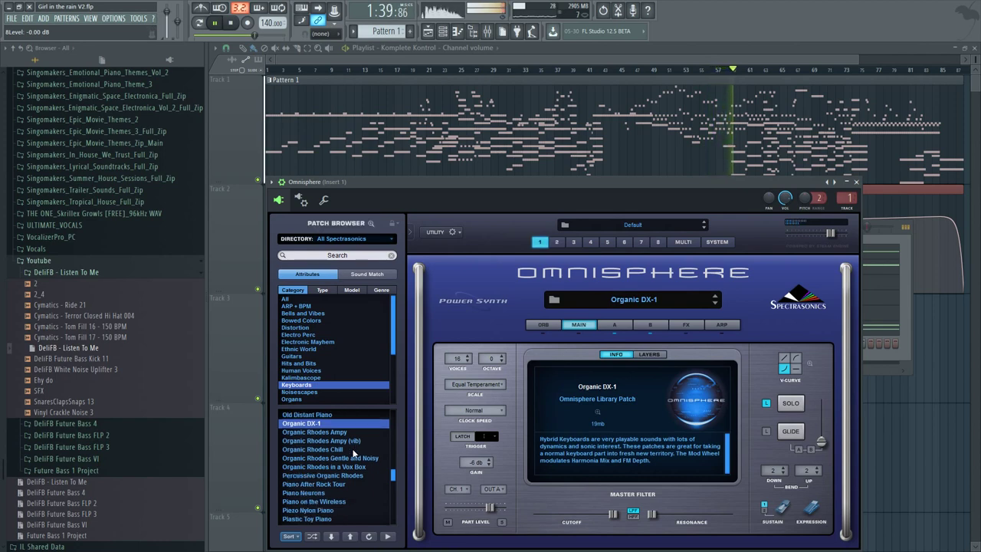
left_click(353, 467)
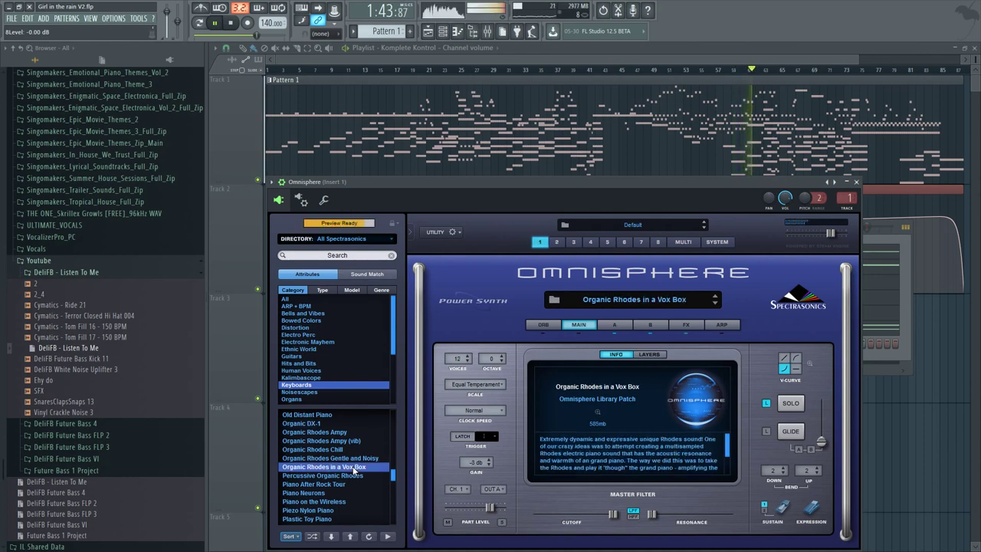
Audition the patches Piano After Rock Tour, Piano on the Wireless, Plastic Toy Piano and Play Me Foreva during playback
scroll(353, 469, "down", 2)
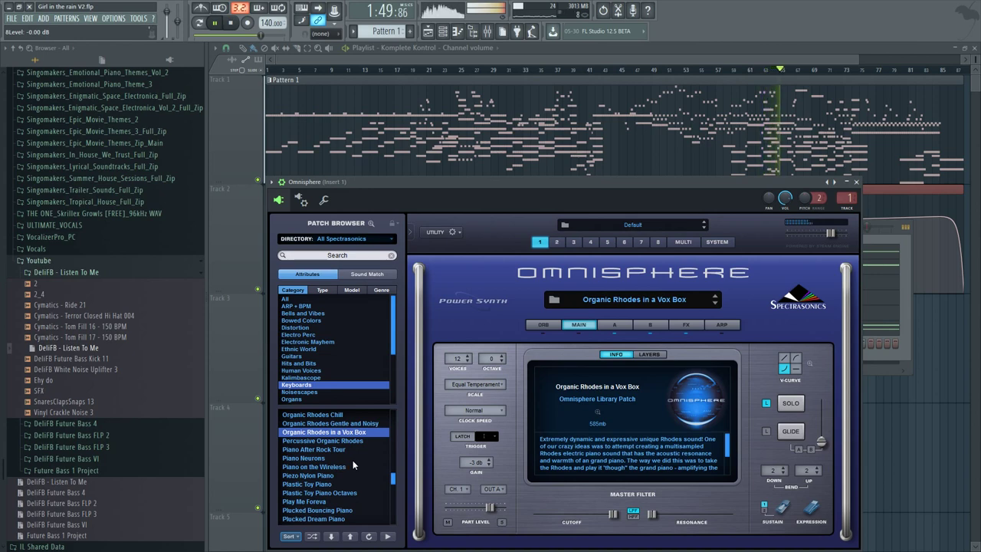
left_click(353, 450)
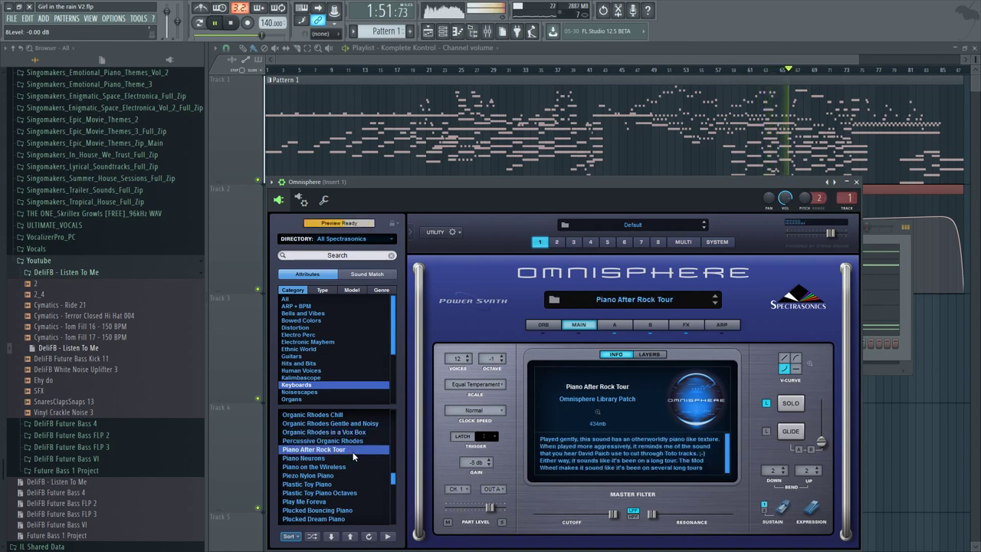
scroll(352, 451, "down", 2)
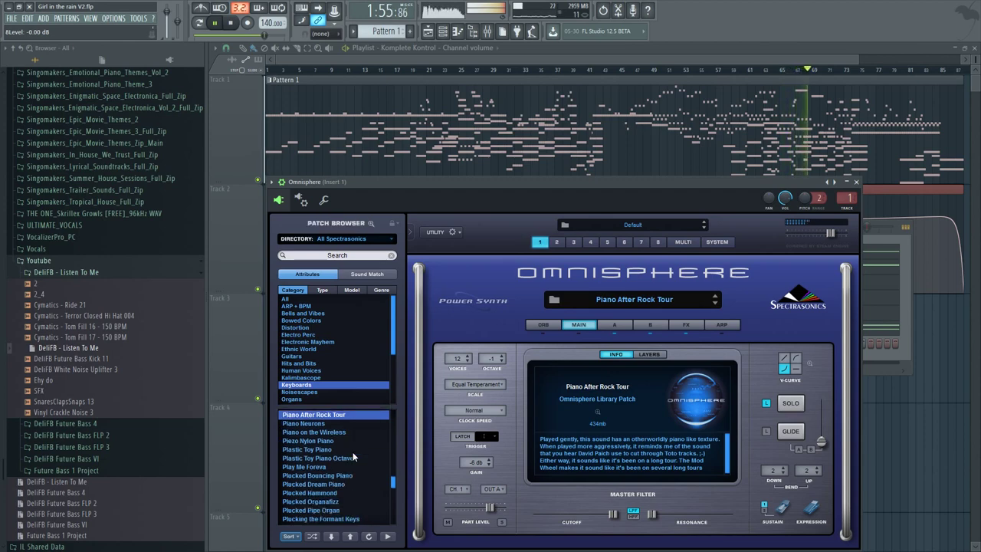
left_click(357, 432)
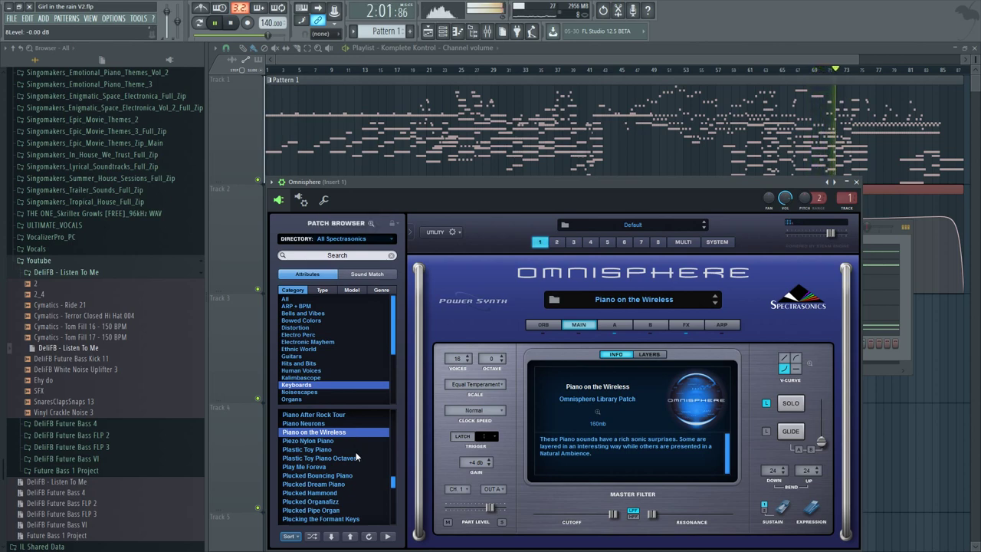
left_click(356, 451)
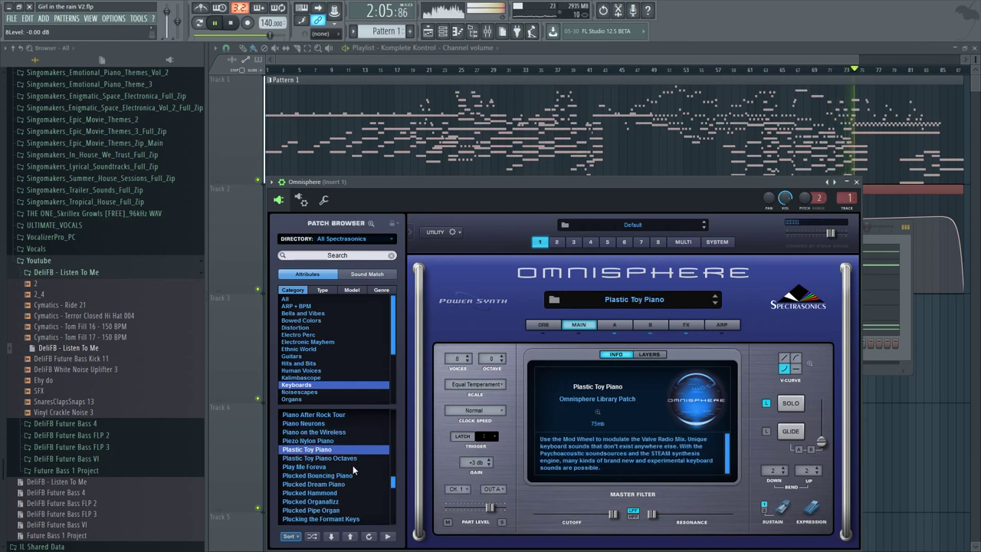
left_click(352, 465)
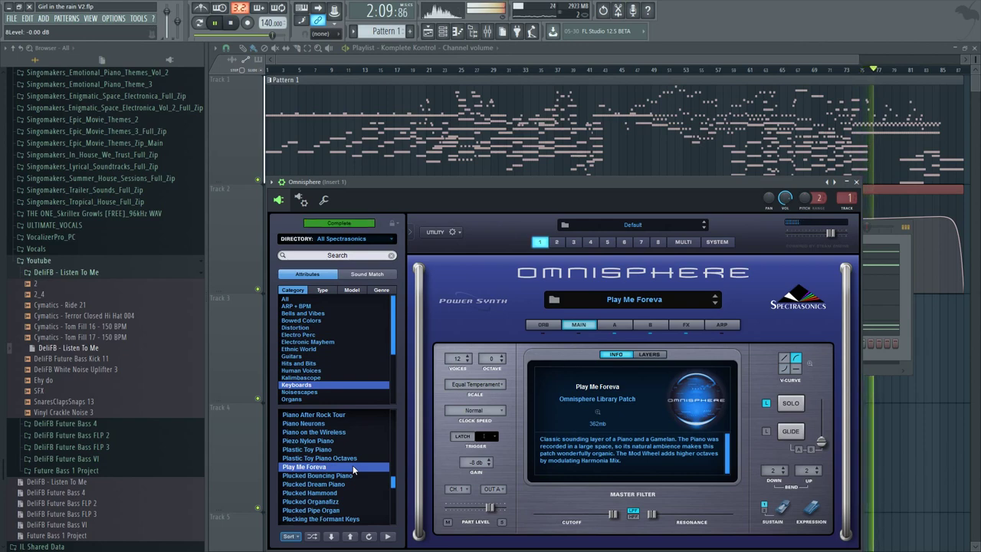
Audition the patches Plucked Pipe Organ, Repeater Dream Piano Grains, Sawing The Old Piano and Snow Chant Piano against the playing pattern
scroll(352, 465, "down", 2)
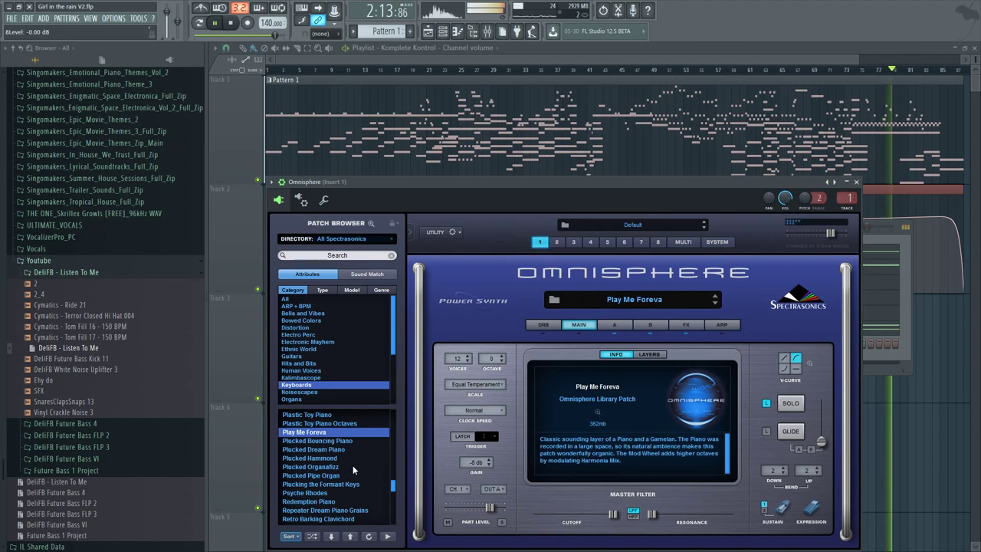
left_click(352, 472)
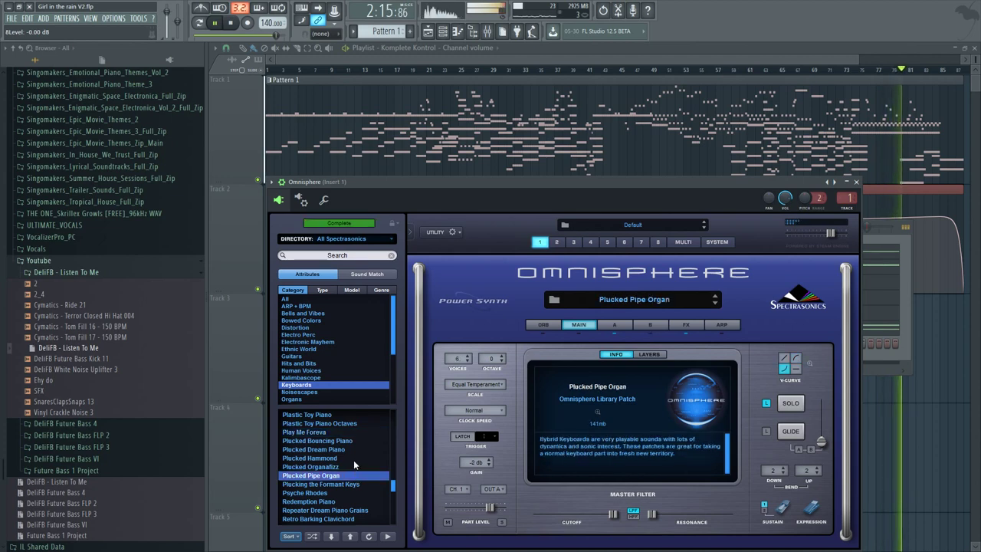
scroll(354, 457, "down", 3)
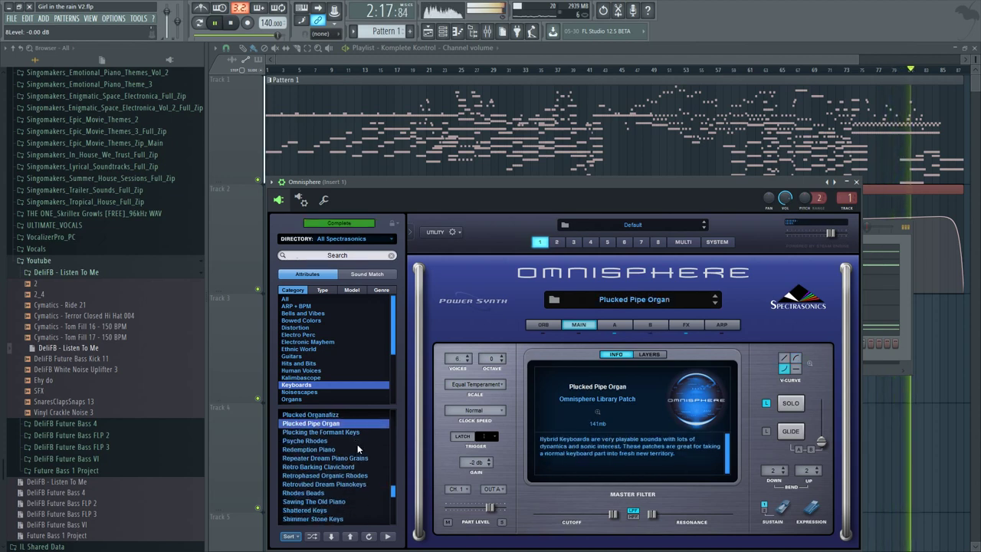
left_click(356, 458)
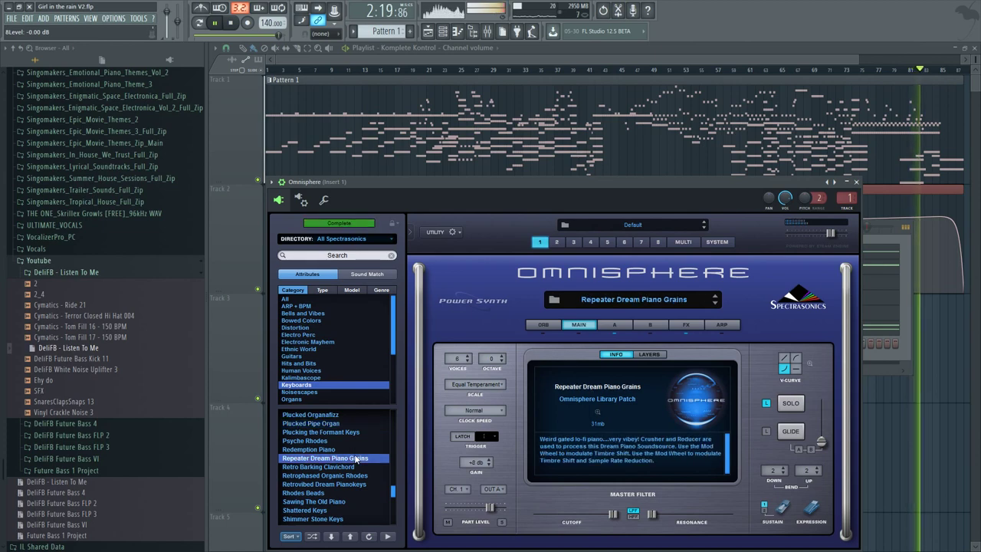
scroll(354, 455, "down", 2)
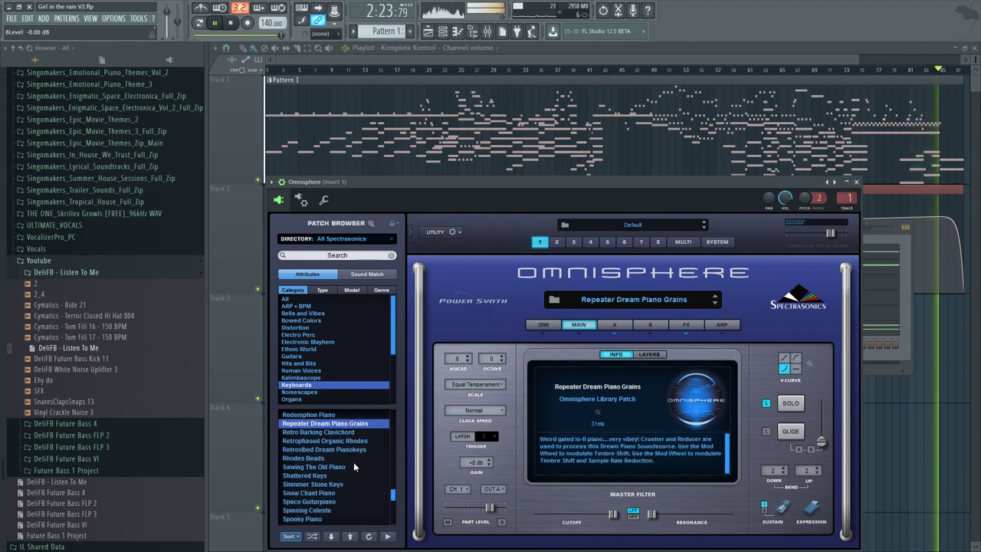
left_click(354, 463)
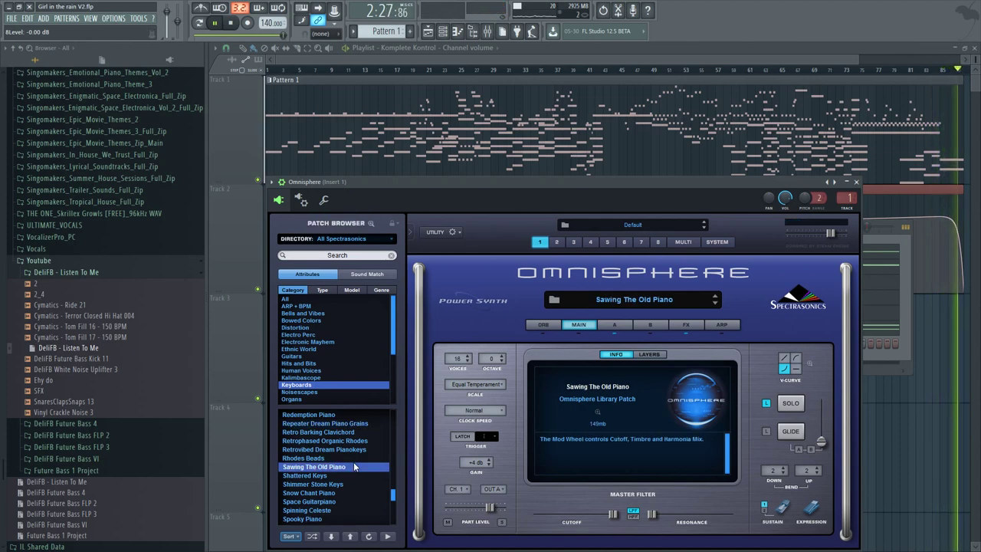
scroll(354, 463, "down", 2)
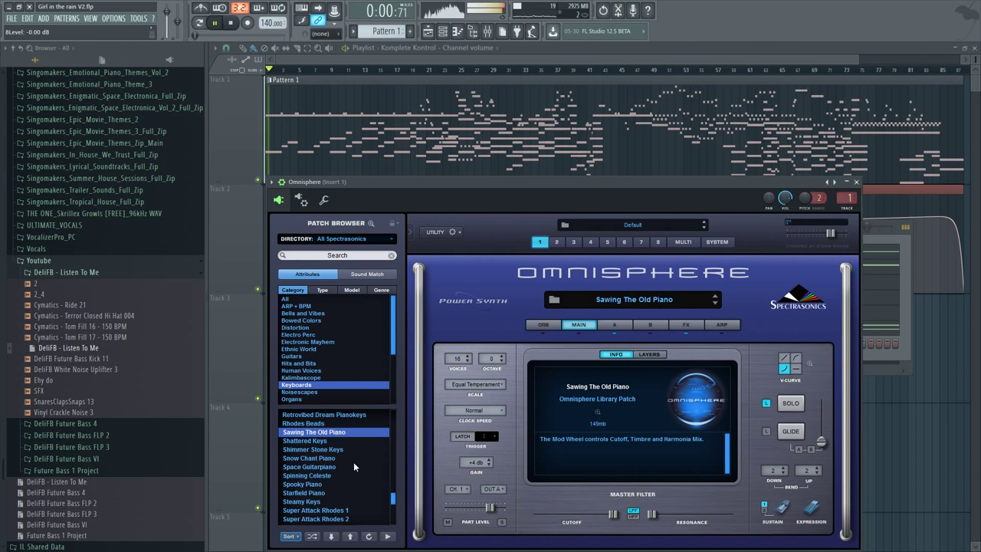
left_click(353, 458)
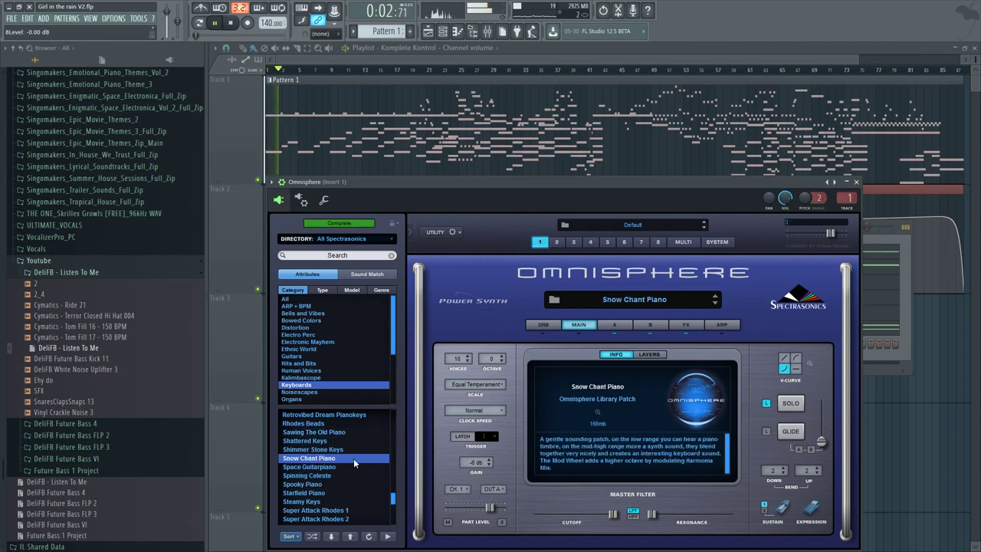
scroll(353, 458, "down", 2)
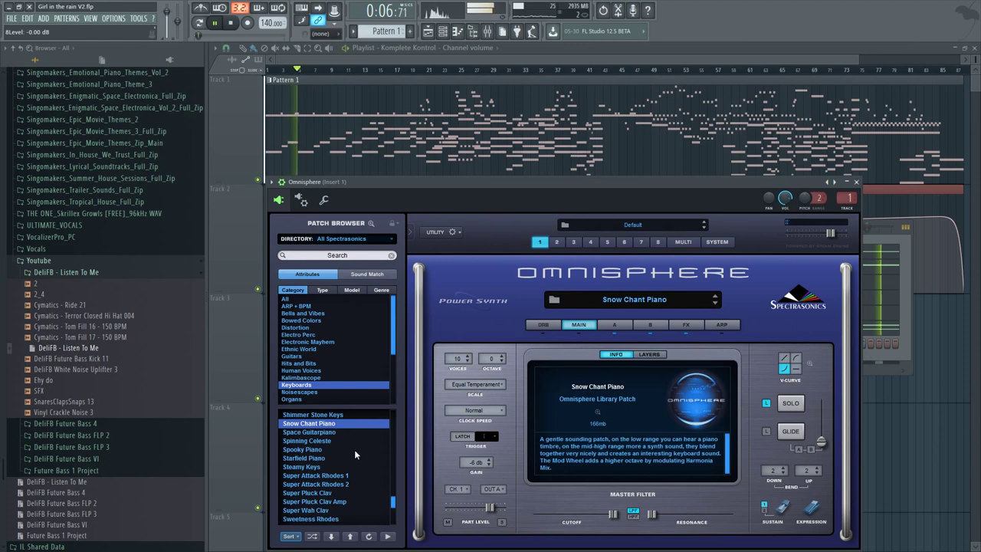
Audition the patches Spooky Piano, Starfield Piano and Steamy Keys with the pattern playing
left_click(354, 449)
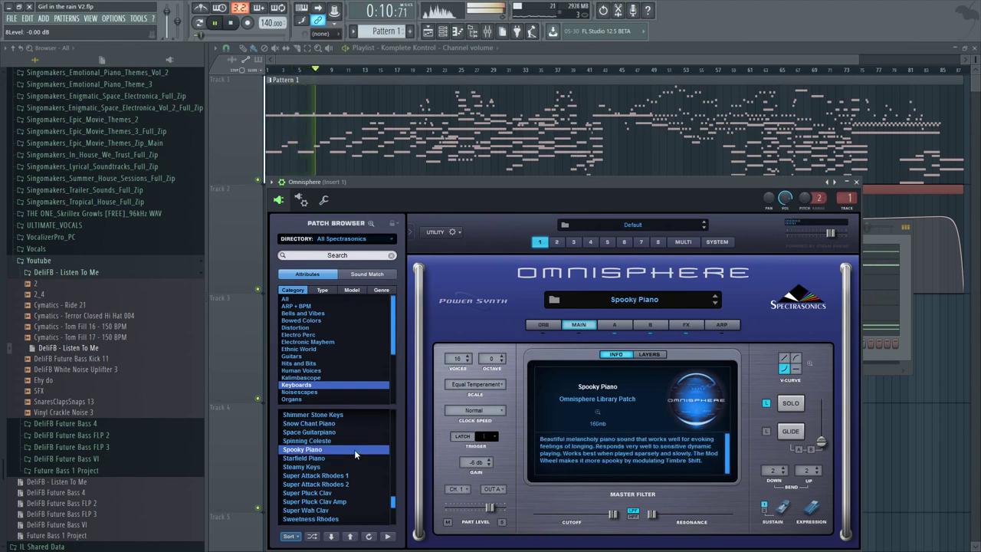
scroll(354, 449, "down", 2)
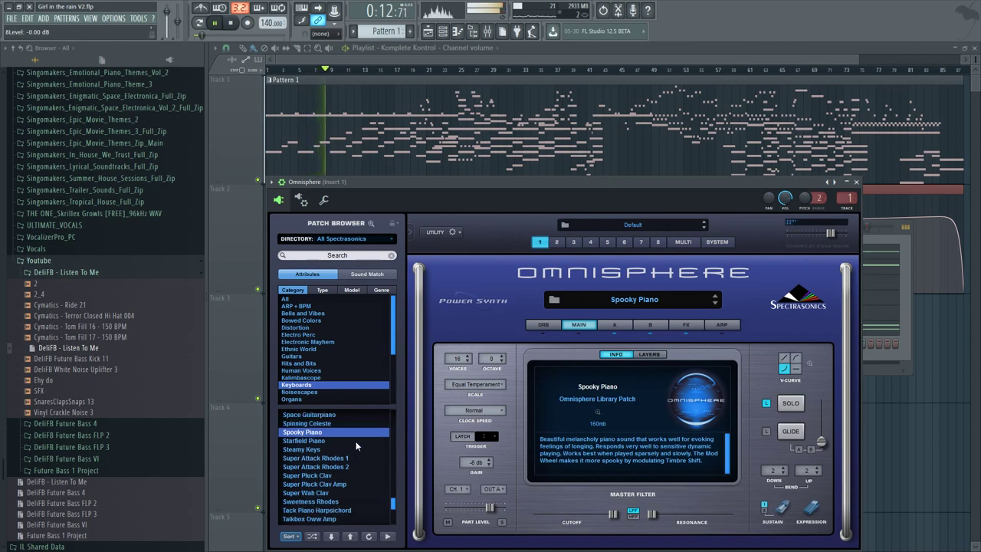
left_click(356, 440)
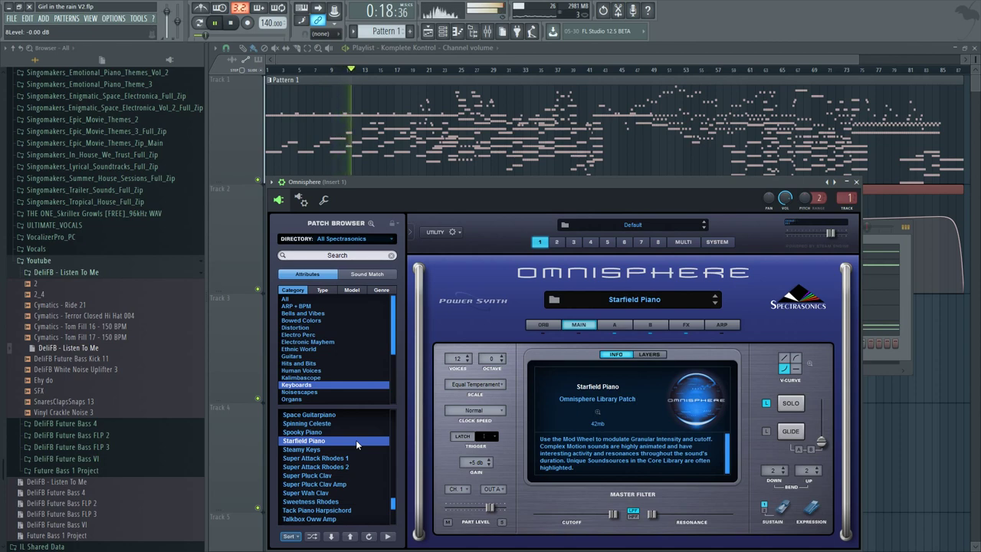
key("Down")
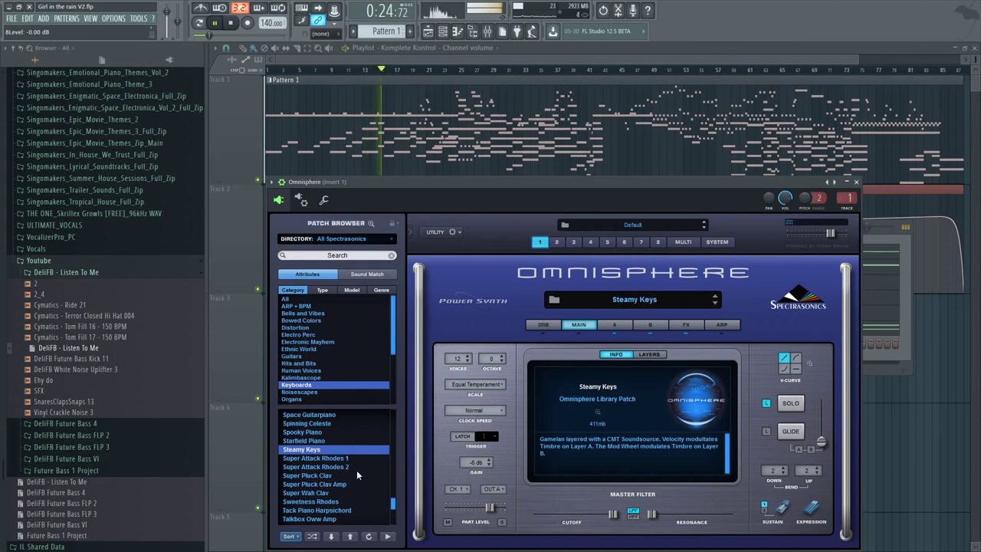
Audition Super Pluck Clav, Super Pluck Clav Amp and Tack Piano Harpsichord during playback
left_click(356, 475)
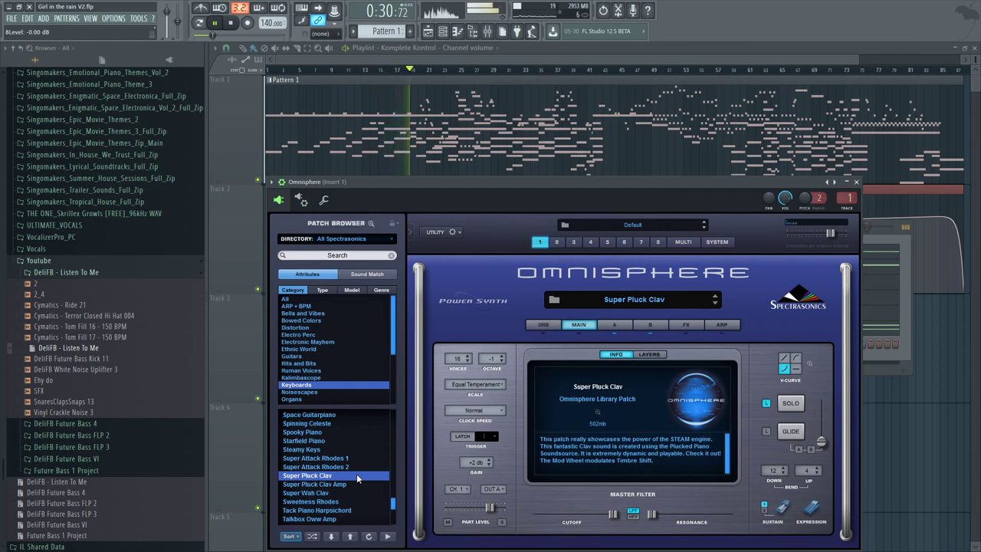
key("Down")
scroll(357, 477, "down", 2)
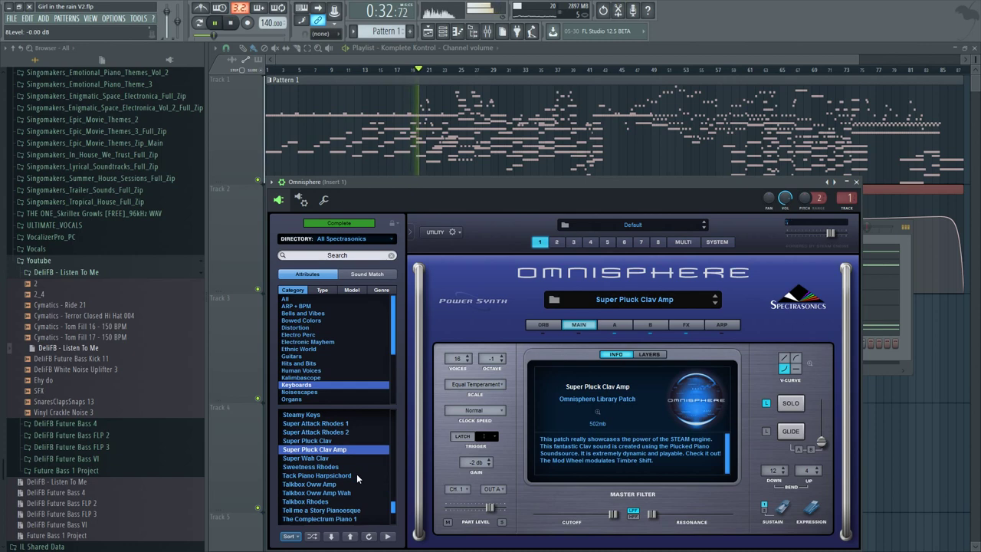
left_click(356, 474)
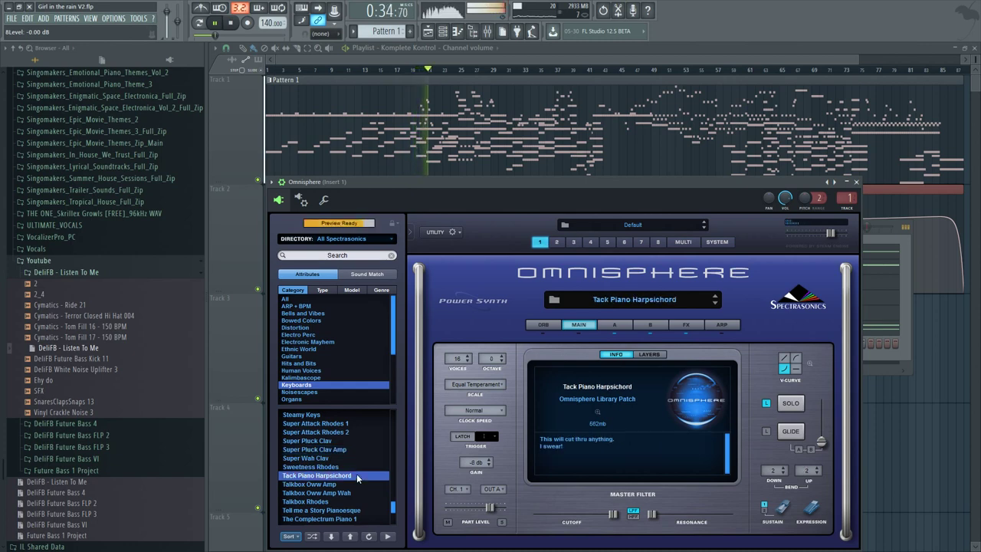
Audition Tell me a Story Pianoesque, The Complectrum Piano 1, Titanium STEAM Clav and Toy Gamelan Piano against the playing pattern
scroll(356, 474, "down", 2)
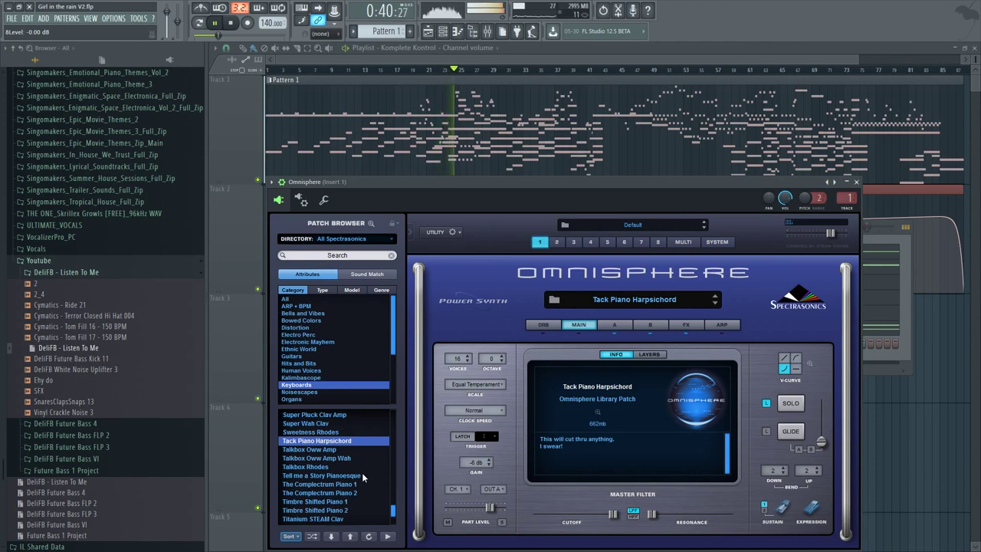
left_click(361, 474)
scroll(362, 472, "down", 2)
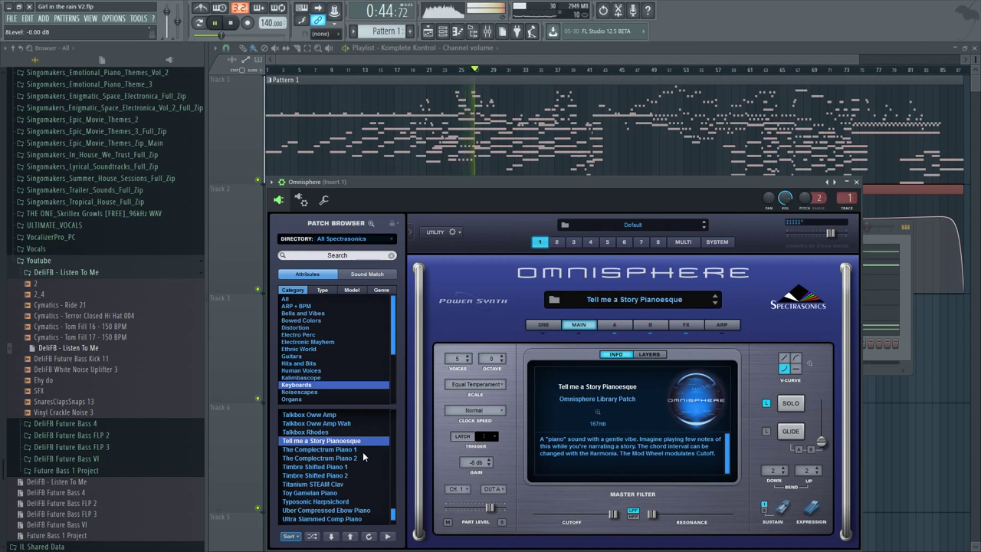
left_click(362, 452)
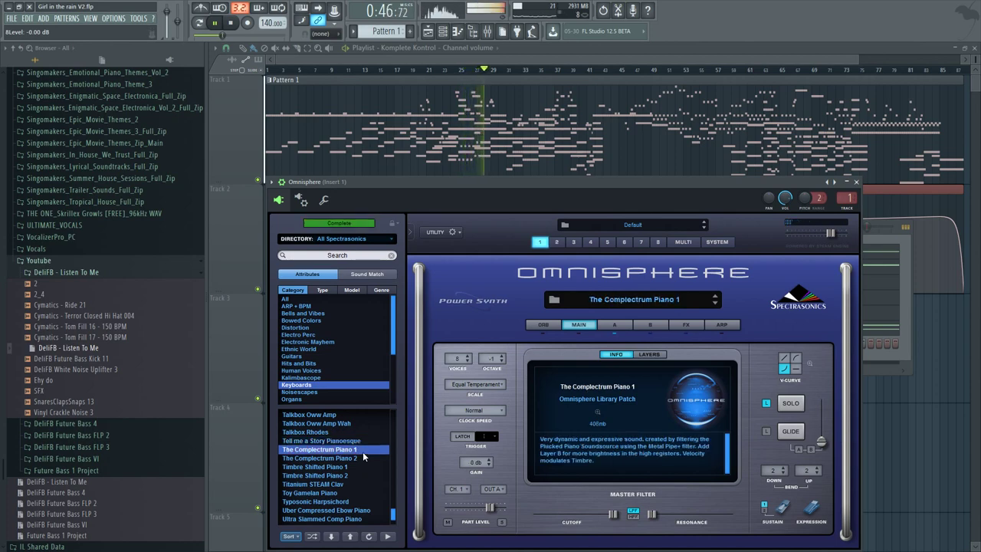
scroll(363, 451, "down", 3)
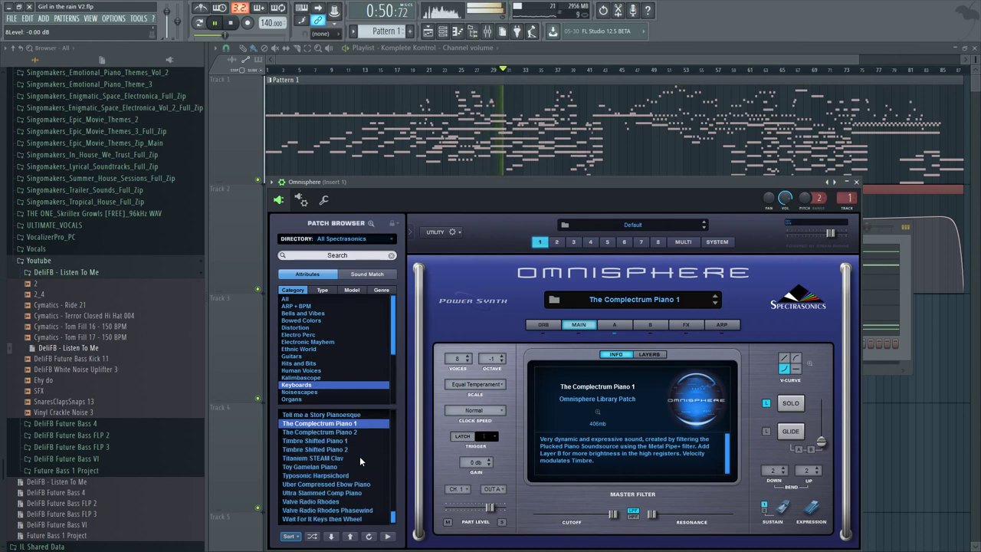
left_click(359, 457)
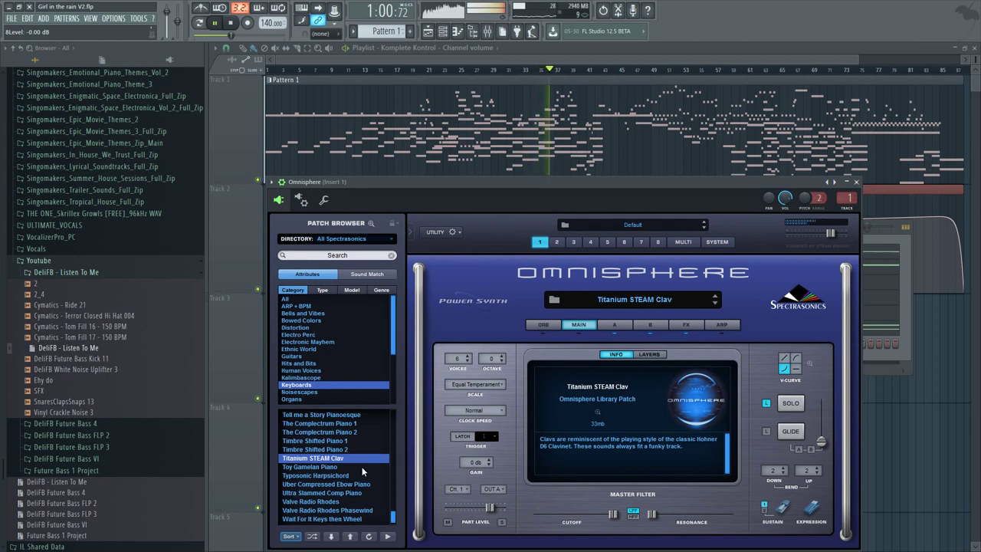
left_click(363, 469)
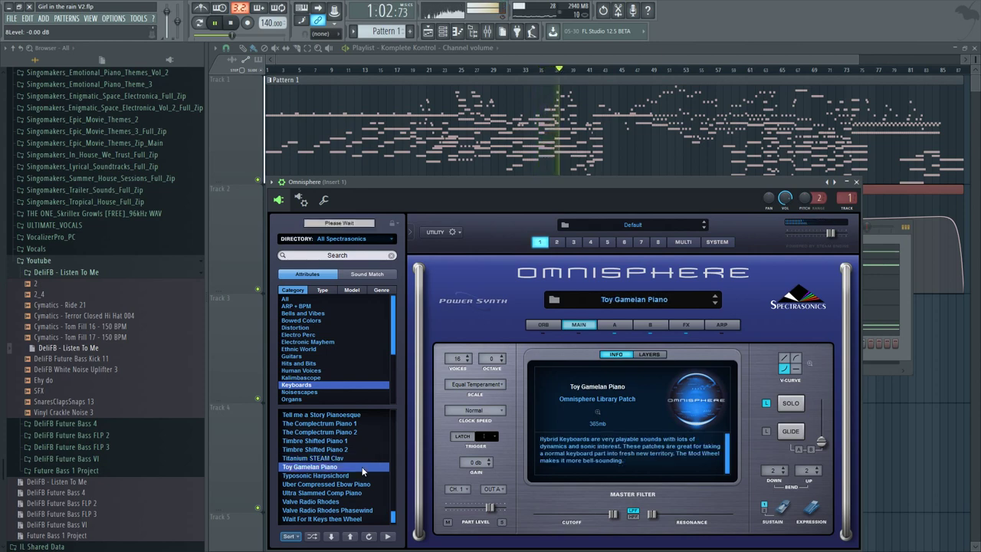
Audition the patches Typosonic Harpsichord, Uber Compressed Ebow Piano and Ultra Slammed Comp Piano during playback
scroll(363, 471, "down", 1)
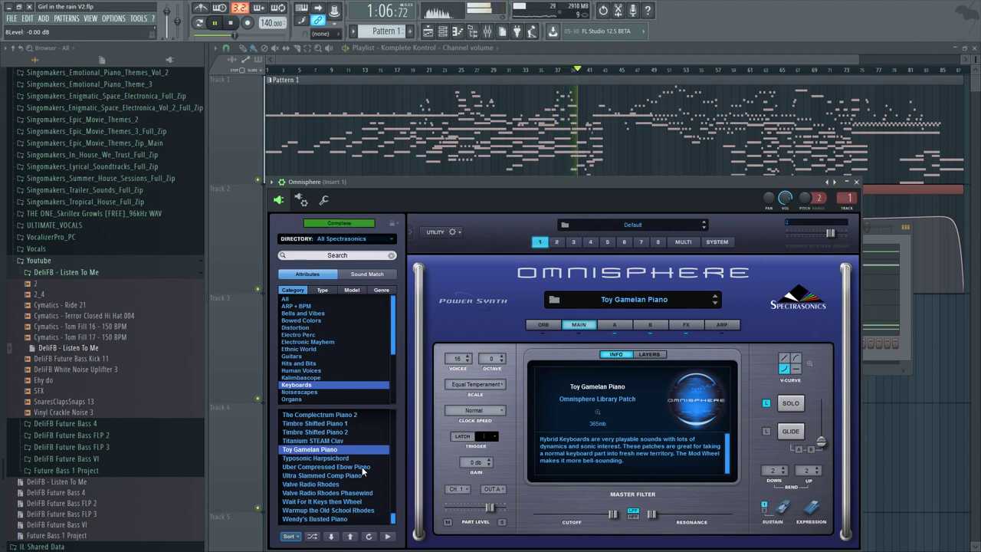
key("Down")
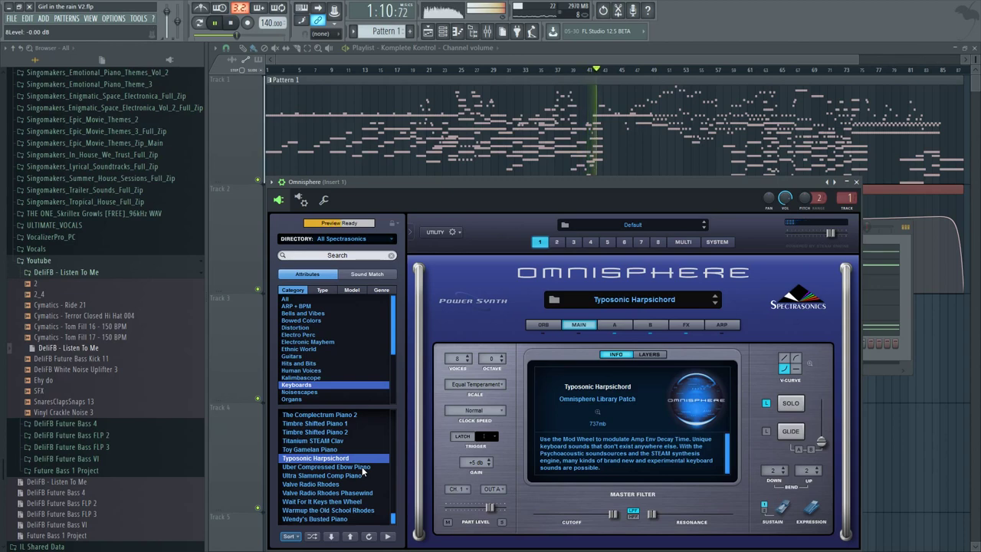
key("Down")
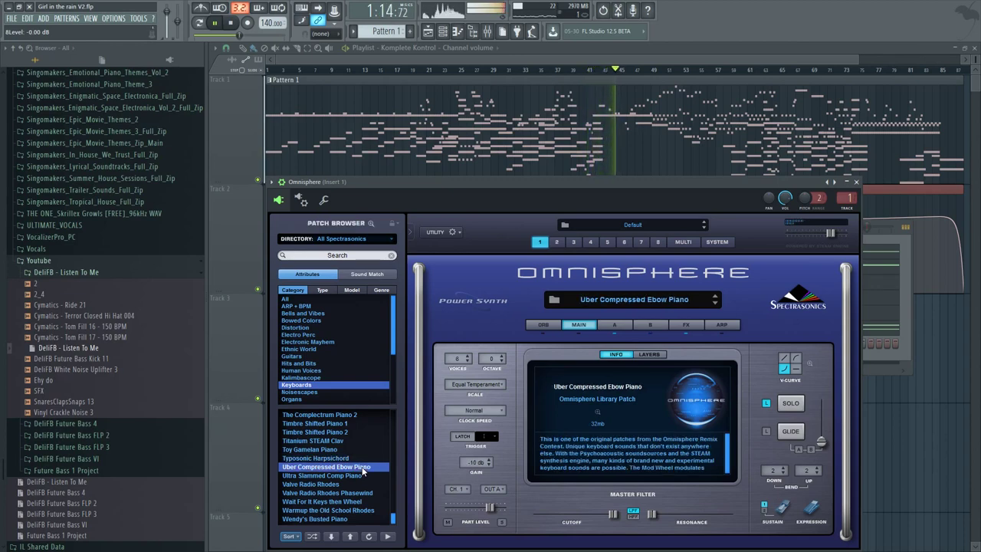
key("Down")
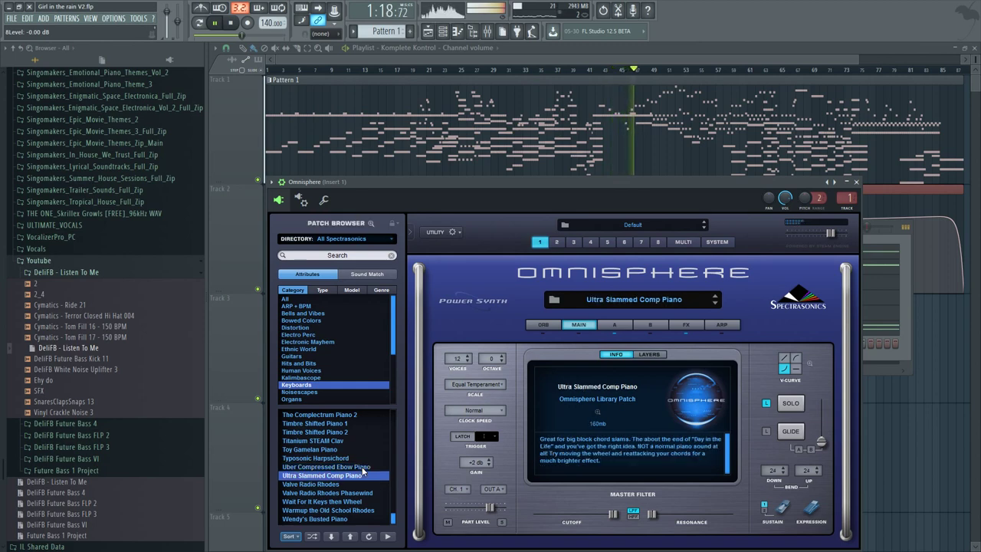
Audition Valve Radio Rhodes, Valve Radio Rhodes Phasewind and Wait For It Keys then Wheel with the pattern playing
key("Down")
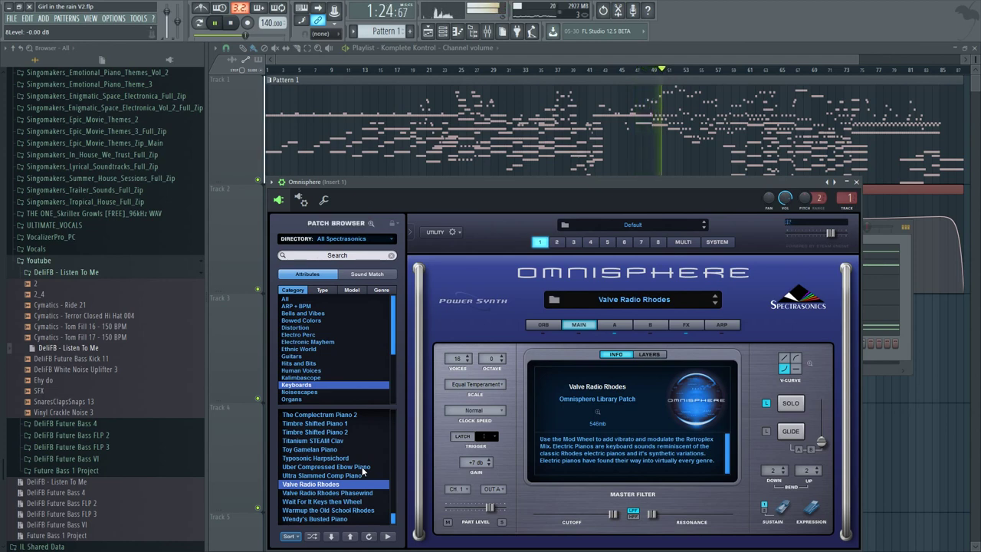
key("Down")
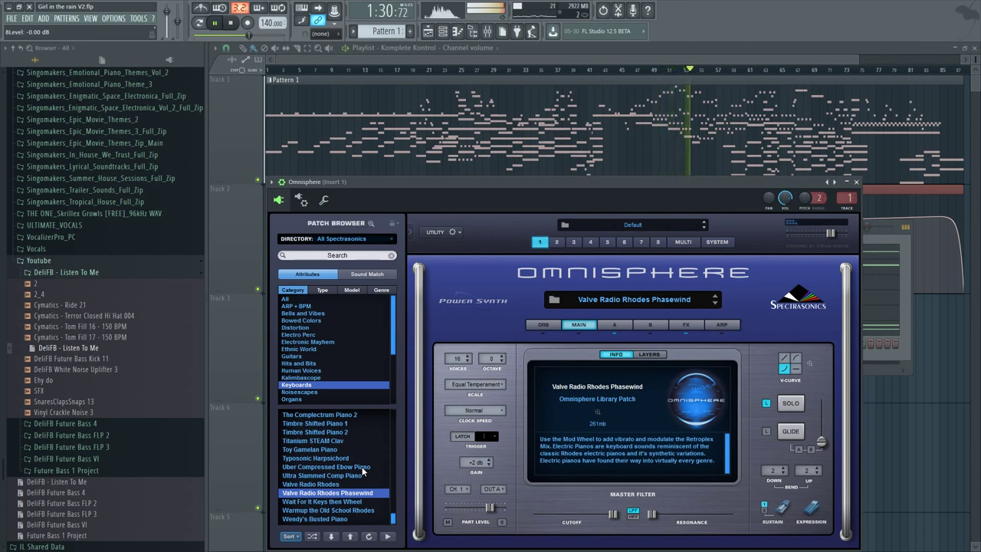
key("Down")
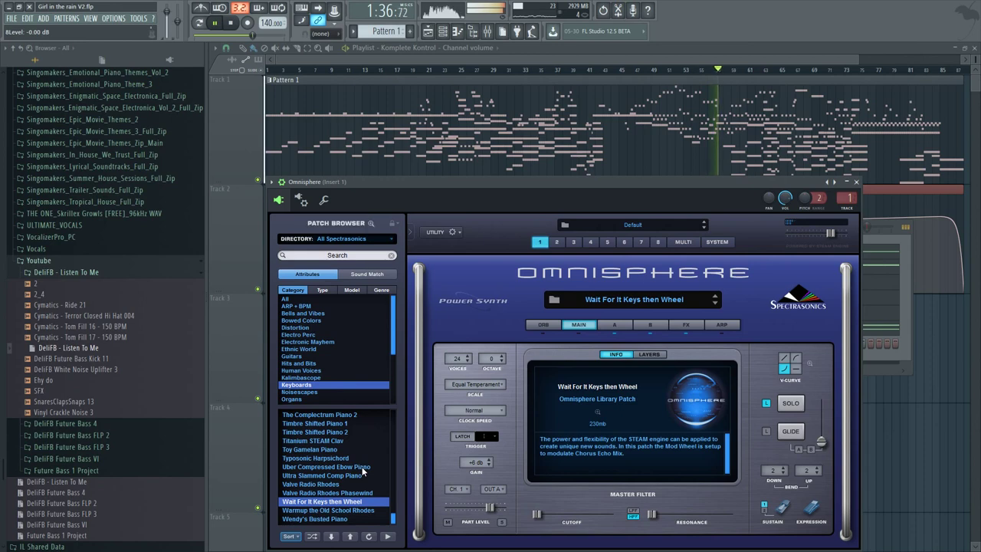
Audition Warmup the Old School Rhodes and Wendy's Busted Piano, and replay Titanium STEAM Clav against the pattern
key("Down")
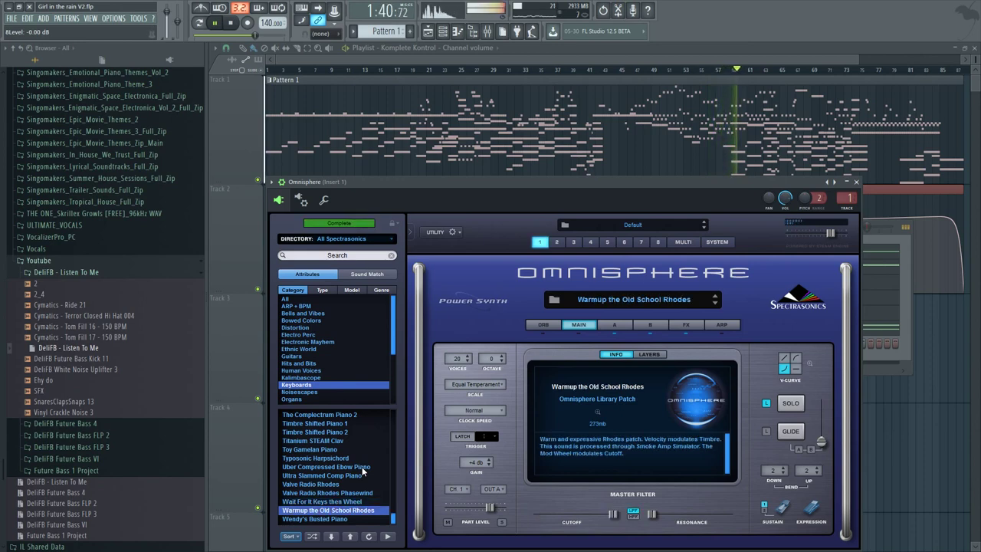
key("Down")
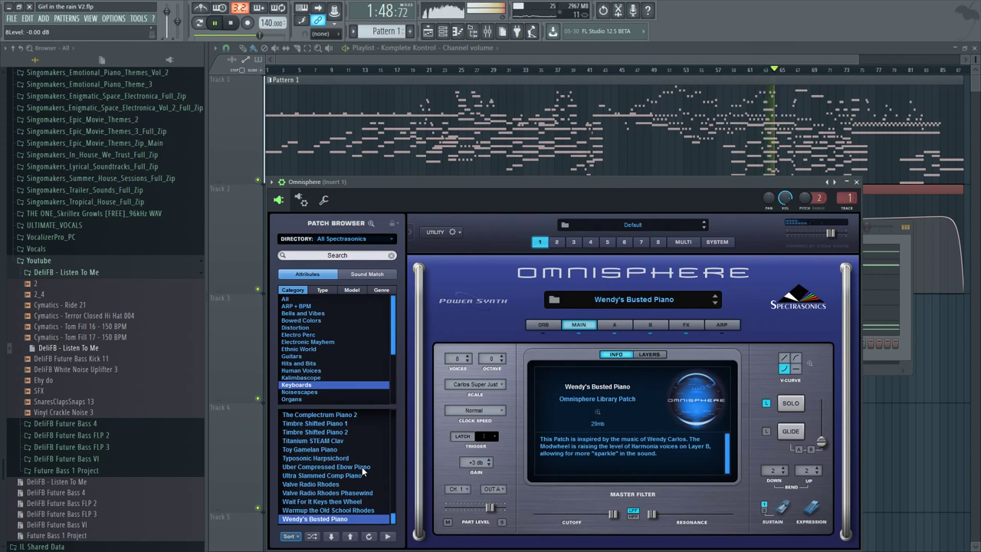
left_click(346, 441)
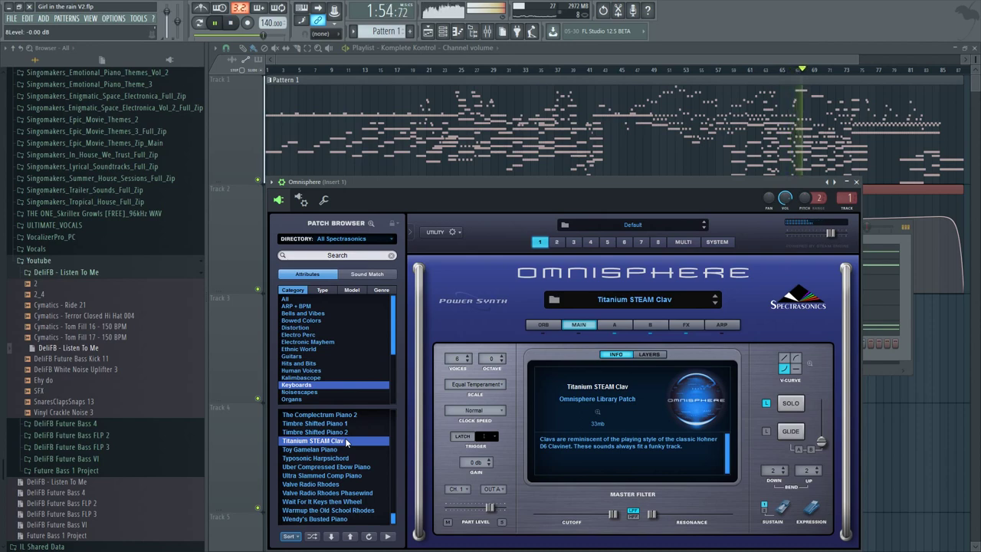
Switch the patch category to Organs and audition Boombox Vibrato Organ, Hiwatt Hammond 1 and Organ Failure during playback
left_click(333, 398)
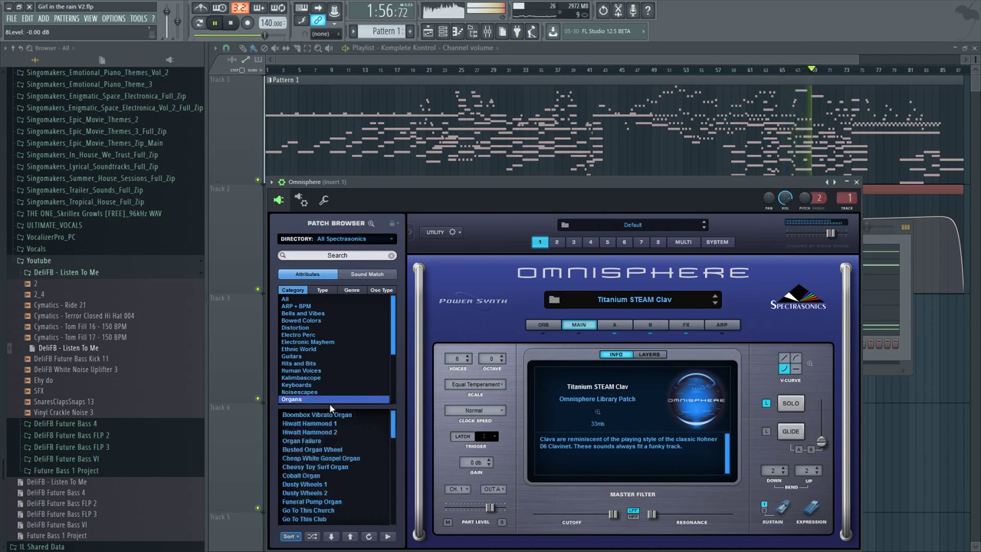
left_click(333, 414)
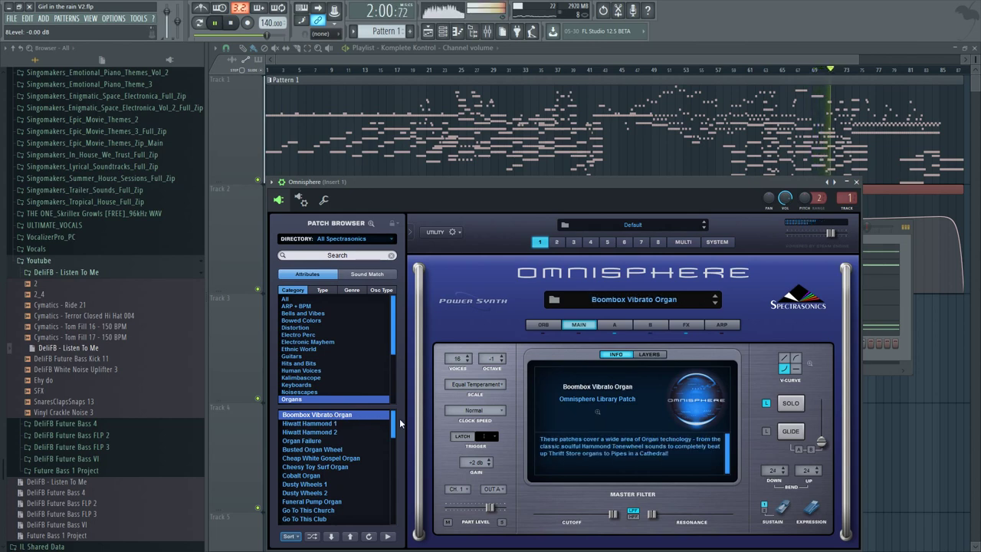
key("Down")
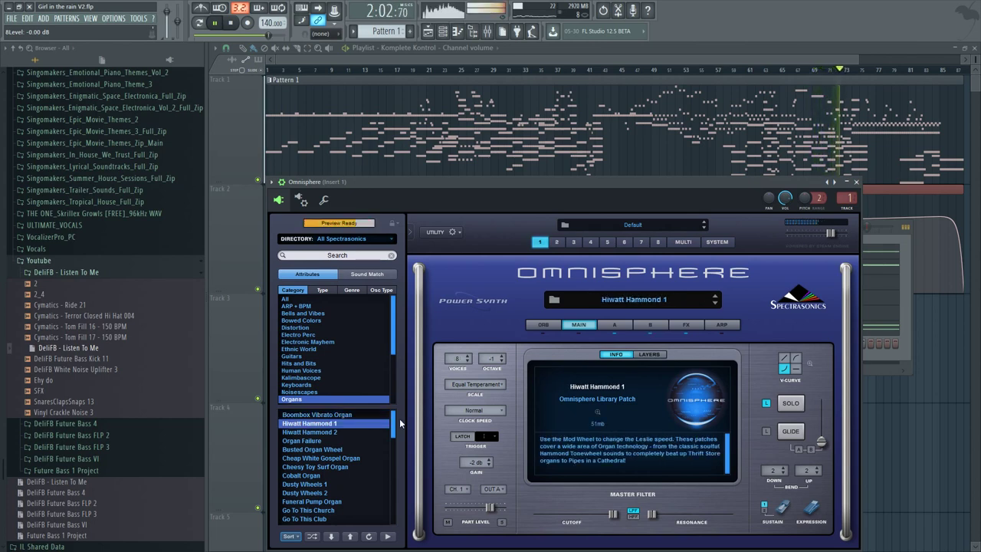
left_click(361, 439)
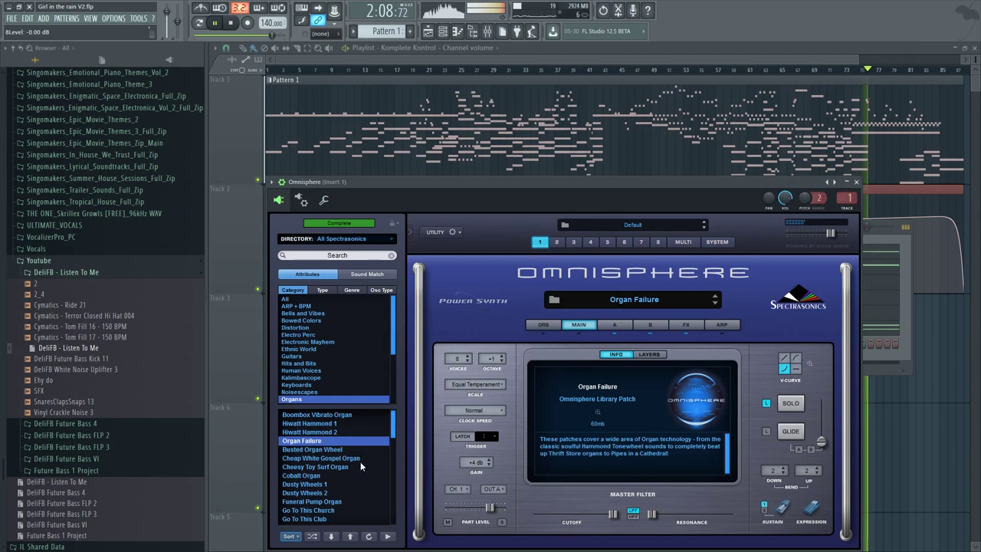
Audition the organ patches Cheesy Toy Surf Organ, Dusty Wheels 1 and Go To This Church with the pattern playing
left_click(359, 465)
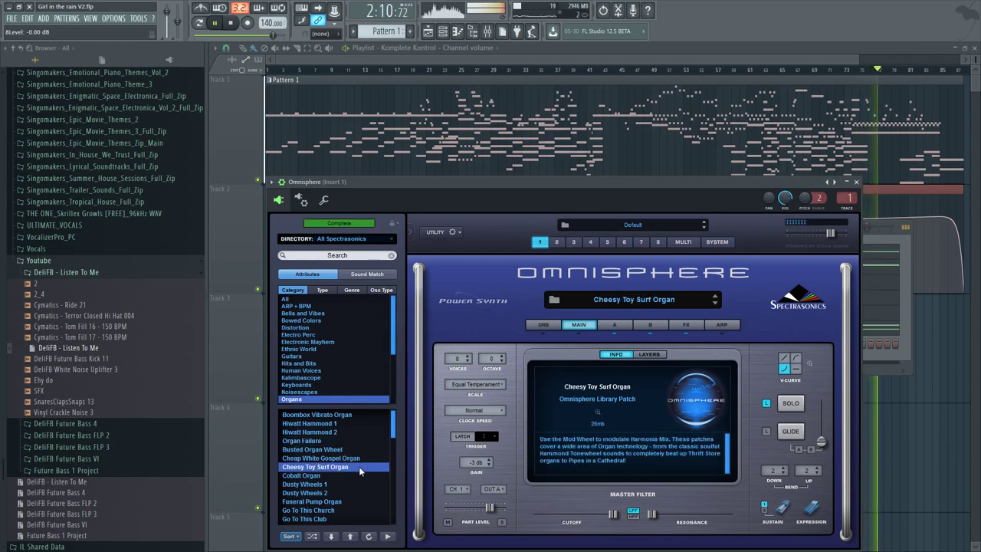
scroll(359, 466, "down", 1)
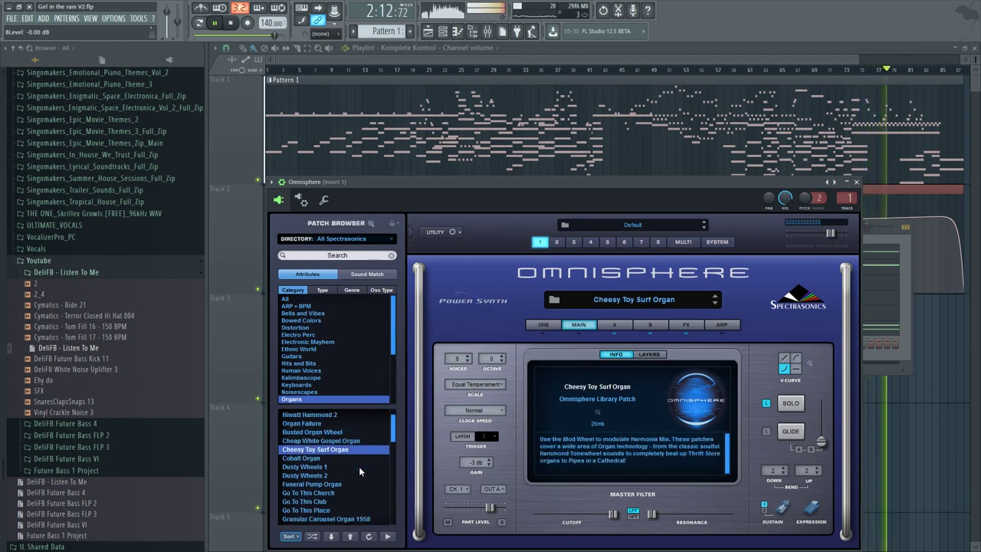
left_click(359, 465)
scroll(359, 466, "down", 2)
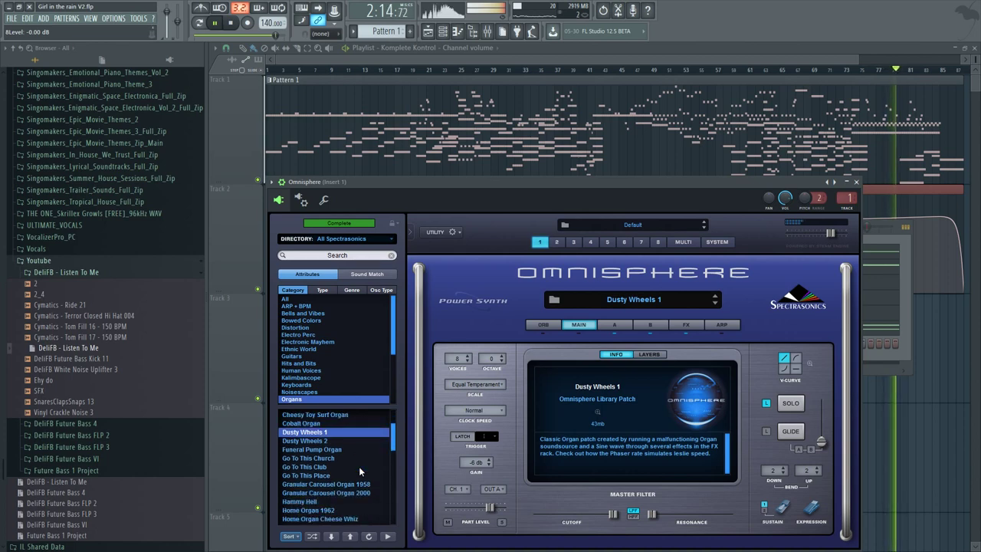
left_click(357, 458)
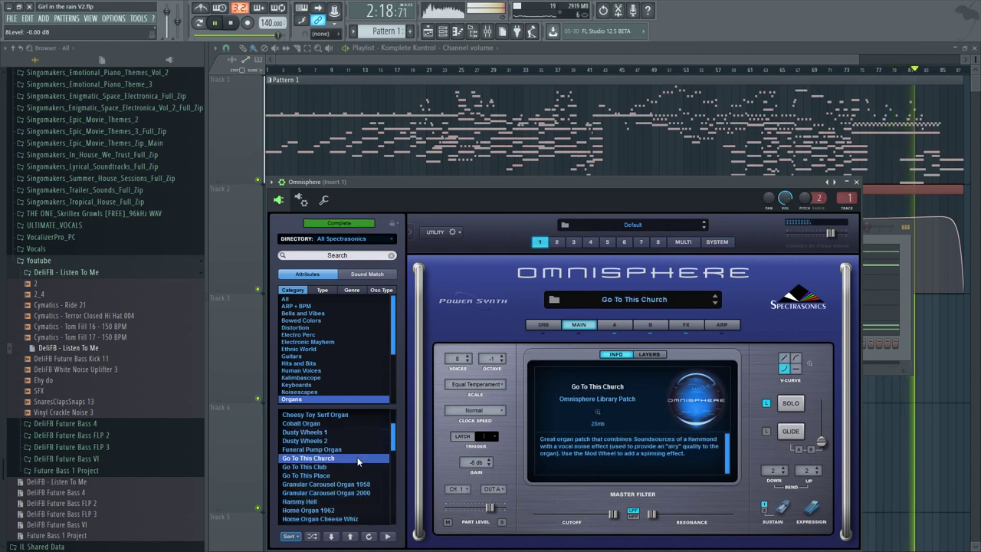
Audition the organ patches Home Organ 1962 and Human Steam Organ, and stop playback
scroll(357, 460, "down", 1)
left_click(358, 491)
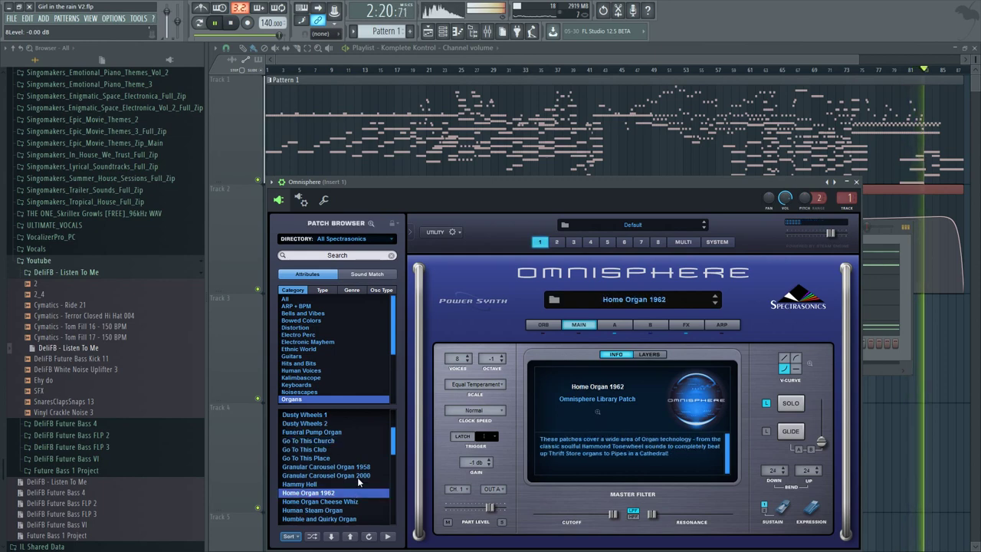
scroll(358, 482, "down", 2)
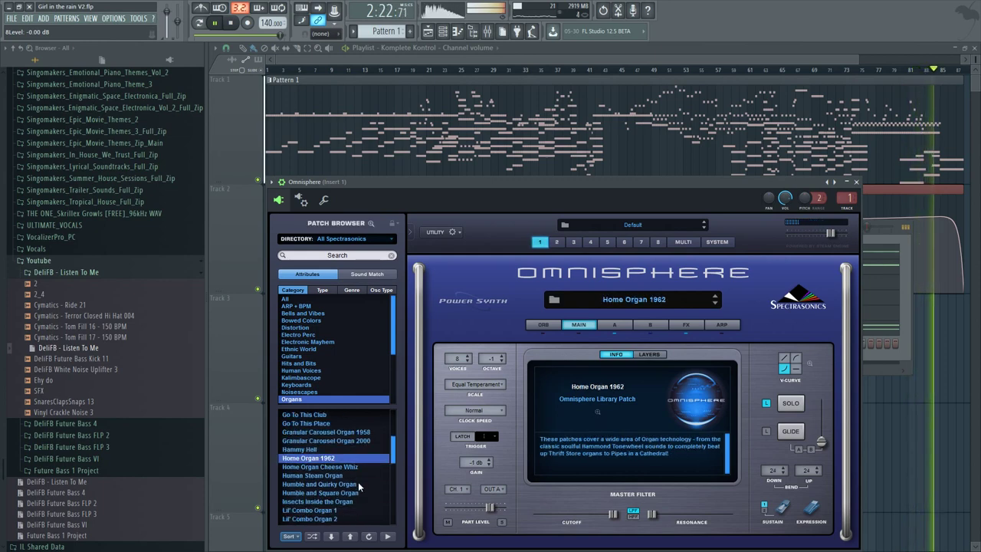
left_click(357, 475)
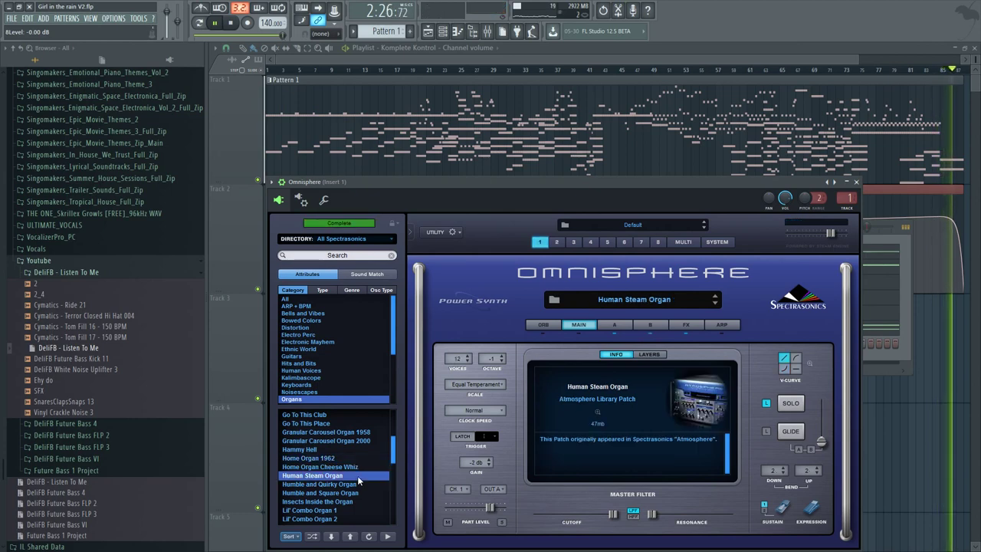
key("space")
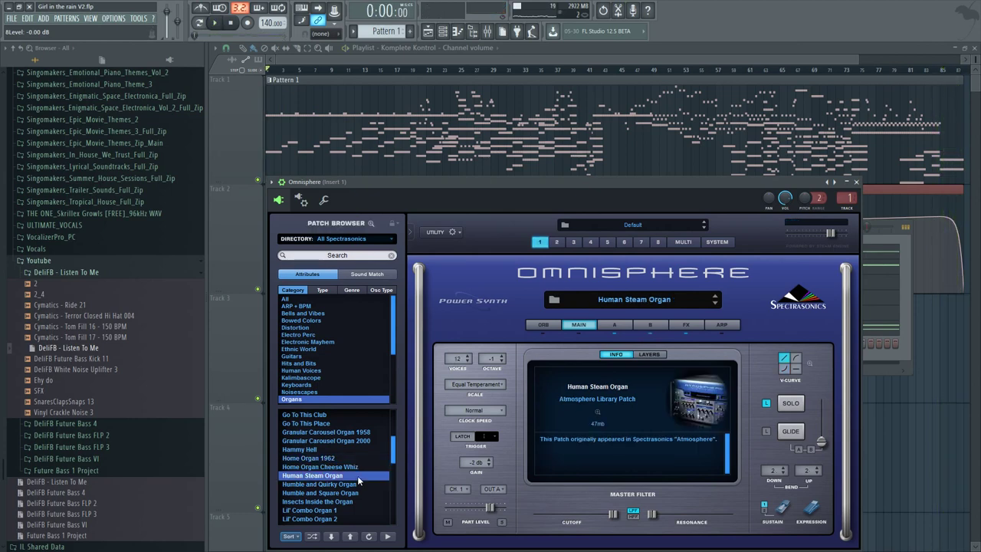